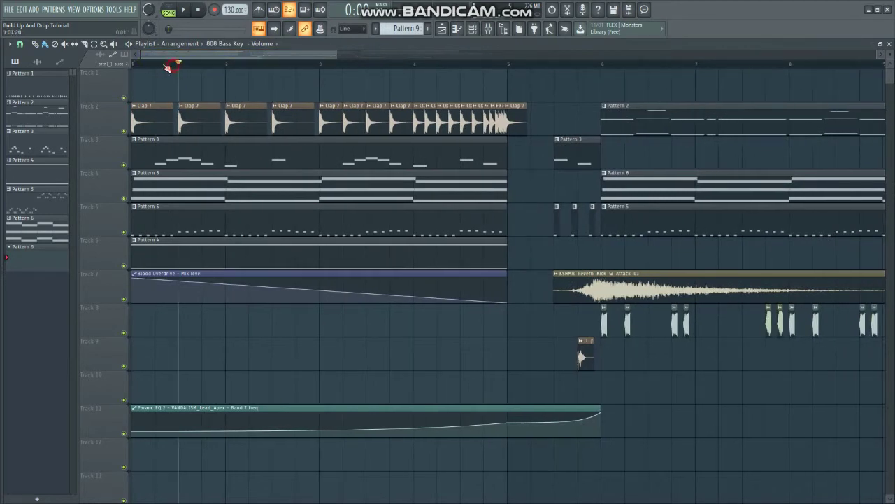
Select bars 1 through 5 of the arrangement and view the Clap 7 sample's channel settings
left_click_drag(138, 65, 578, 66)
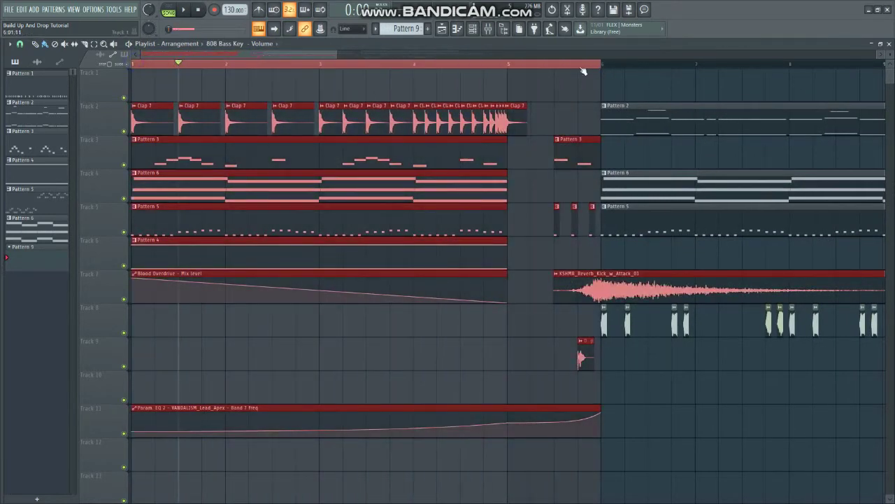
double_click(162, 113)
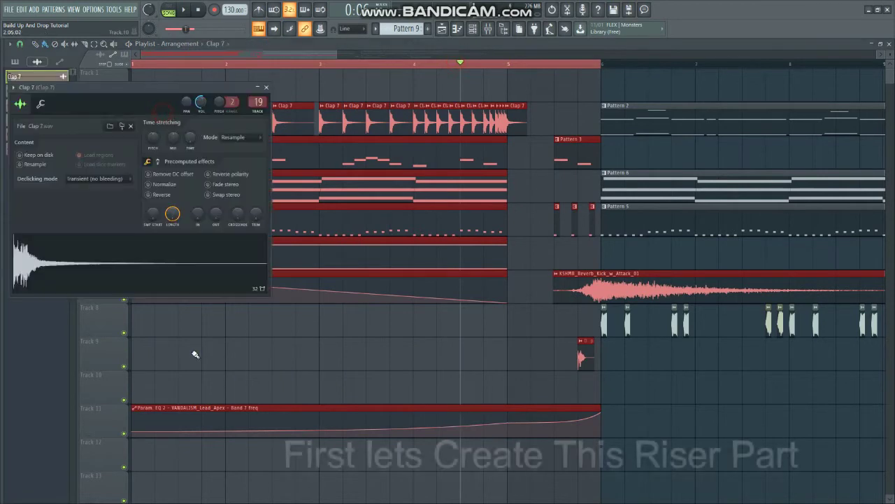
left_click(266, 87)
Solo the Clap 7 track and play back its clap roll
right_click(124, 132)
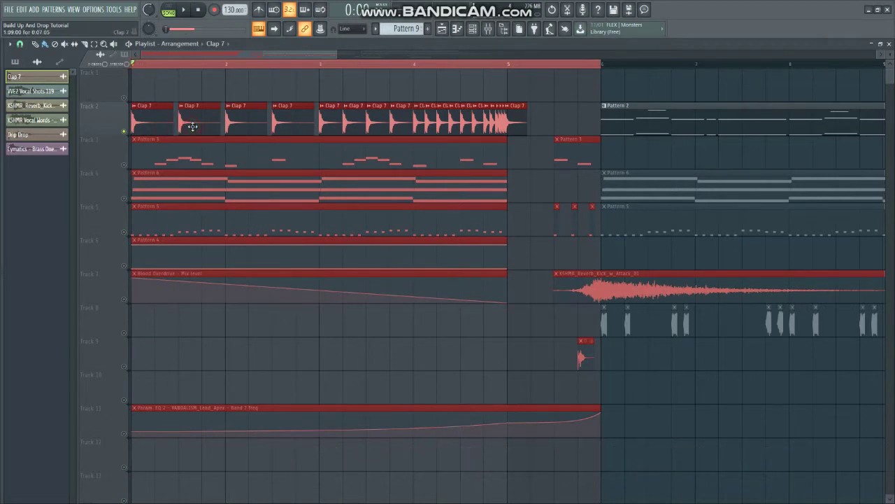
key("space")
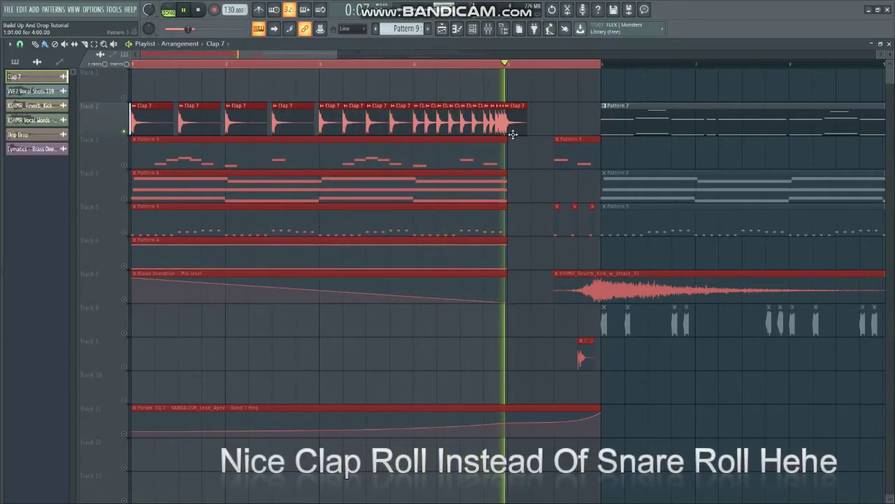
key("space")
Switch the playback to only the Pattern 3 melody on Track 3 and listen to it
left_click(126, 164)
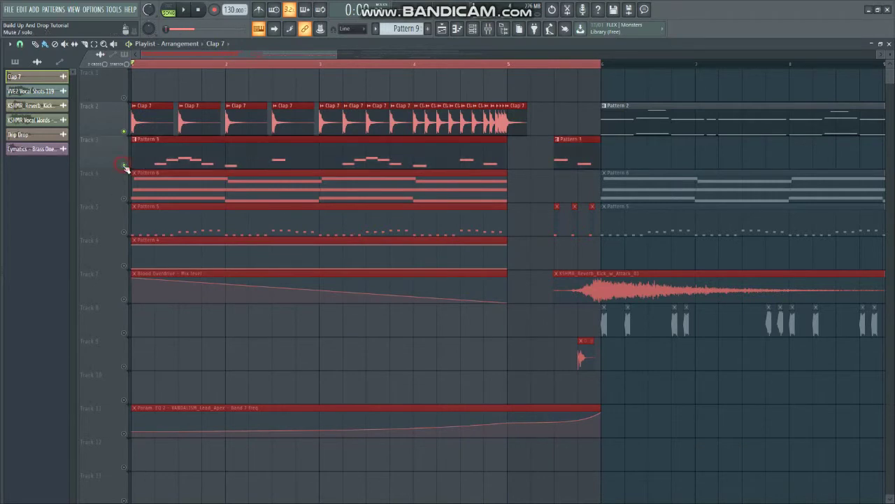
key("space")
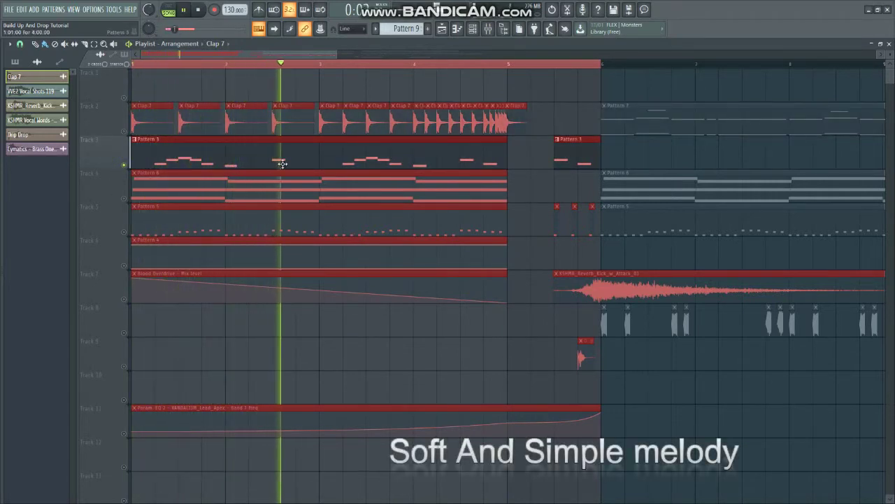
left_click(473, 29)
key("space")
Inspect the FL Keys and Marimba instruments that layer the Pattern 3 melody
scroll(396, 33, "up", 6)
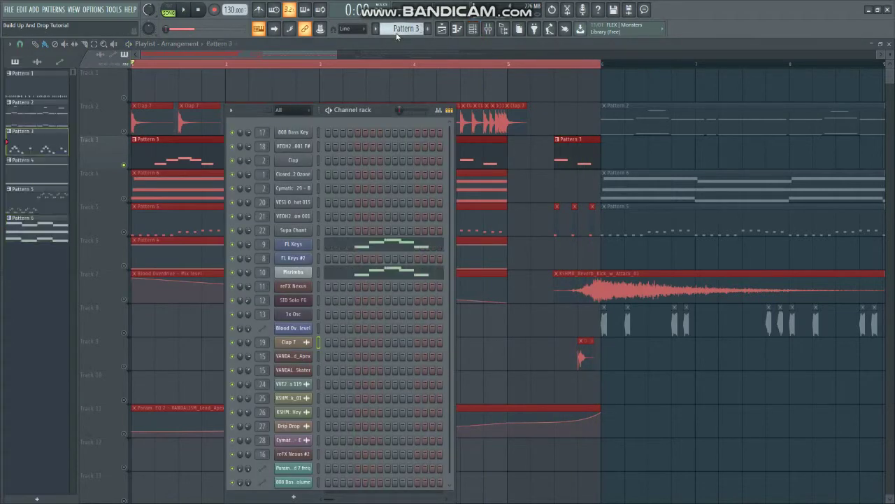
left_click(302, 249)
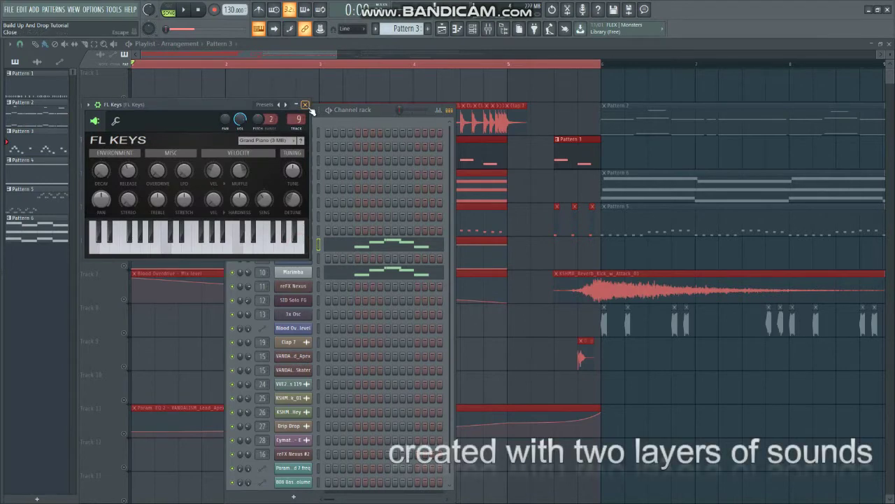
left_click(305, 105)
left_click(293, 272)
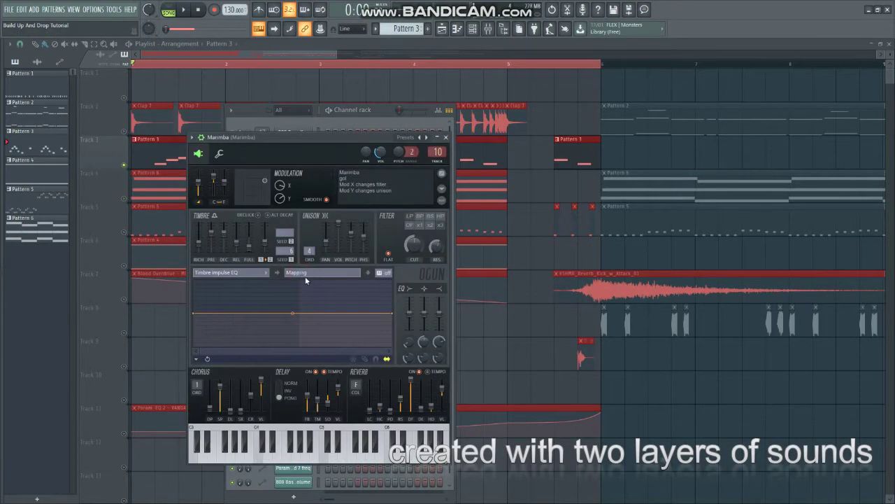
left_click(445, 137)
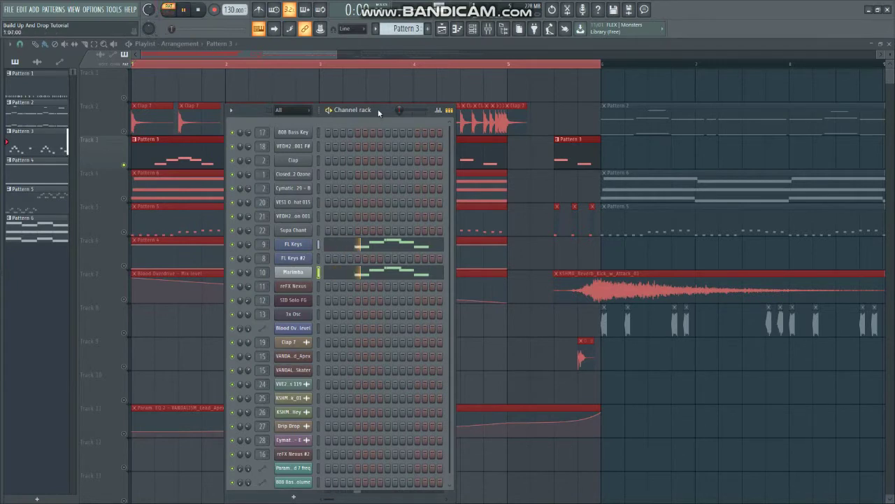
Widen the channel rack and examine the FL Keys notes of Pattern 3 in the piano roll
left_click_drag(378, 110, 373, 80)
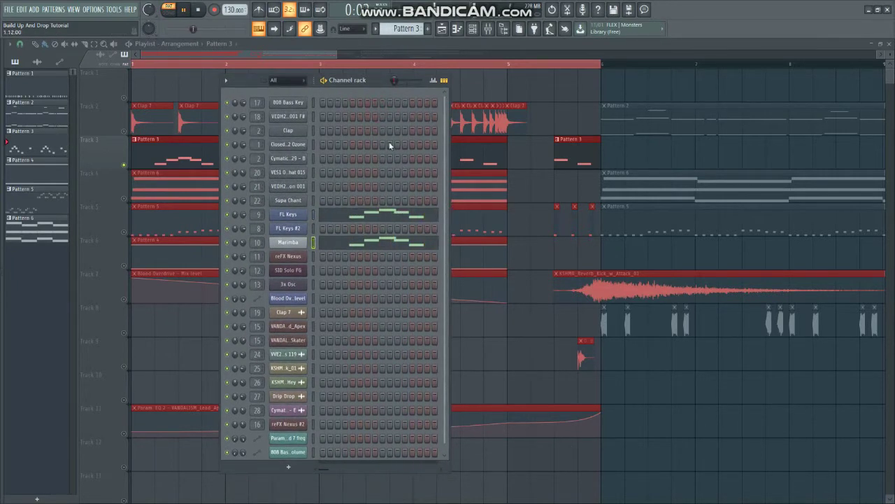
left_click_drag(451, 156, 615, 160)
right_click(303, 218)
left_click(326, 217)
left_click_drag(327, 184, 472, 185)
scroll(462, 252, "up", 3)
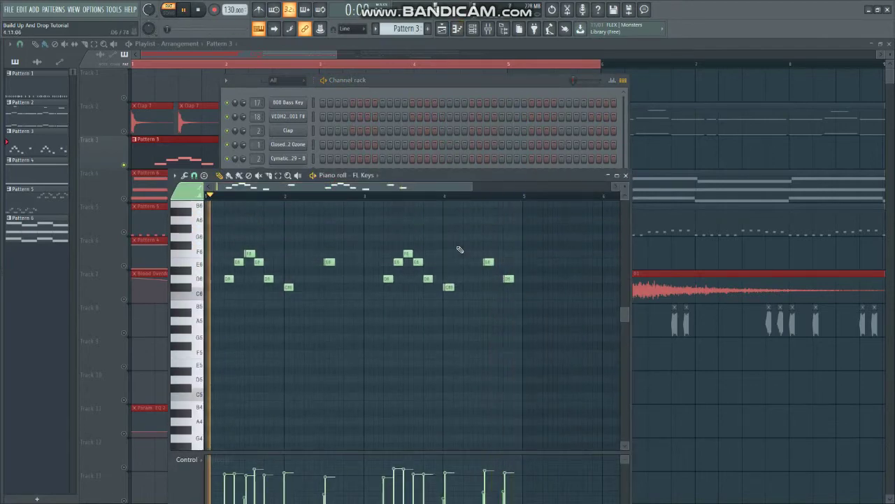
left_click(289, 54)
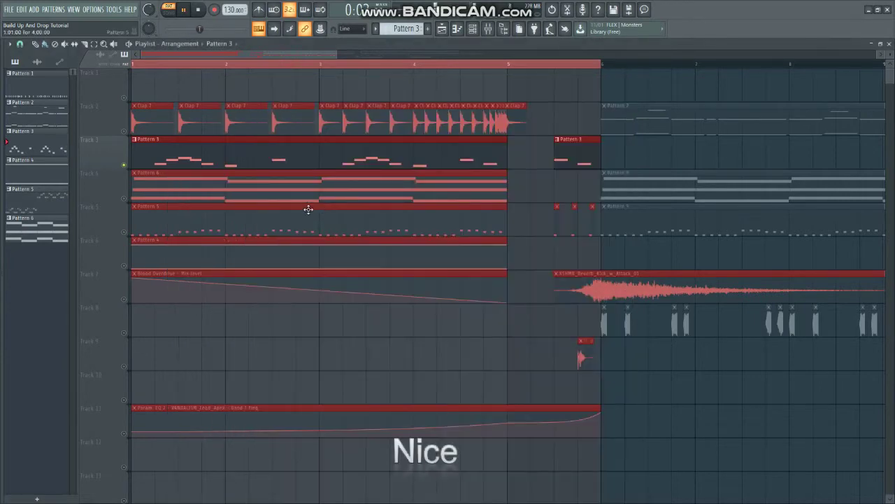
Solo the Pattern 6 track, then play its FL Keys #2 chords in the piano roll and check their channel
left_click(137, 197)
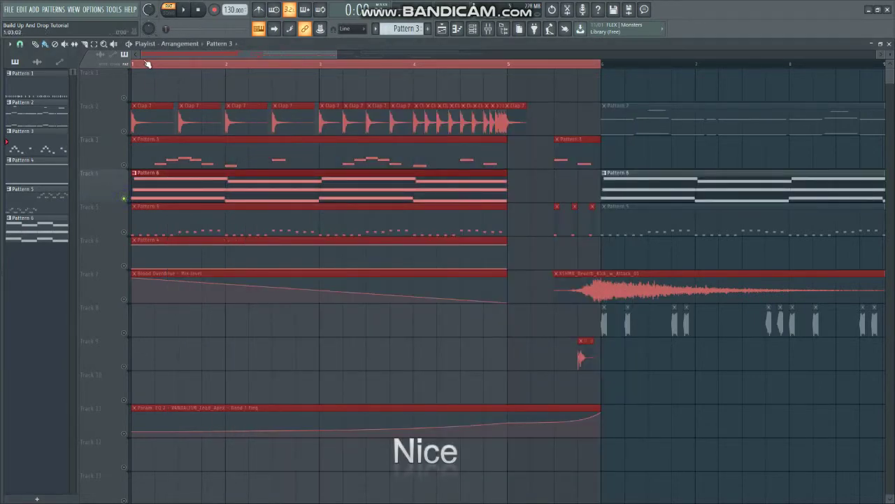
double_click(347, 191)
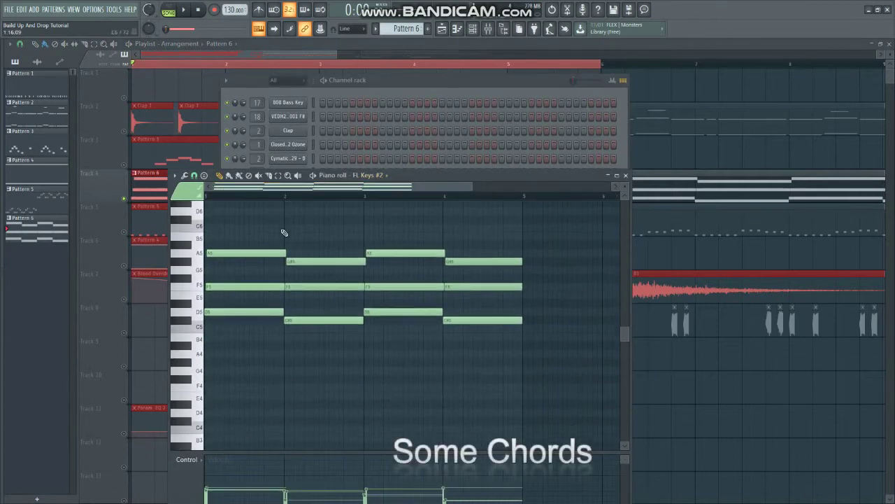
scroll(284, 232, "down", 1)
key("space")
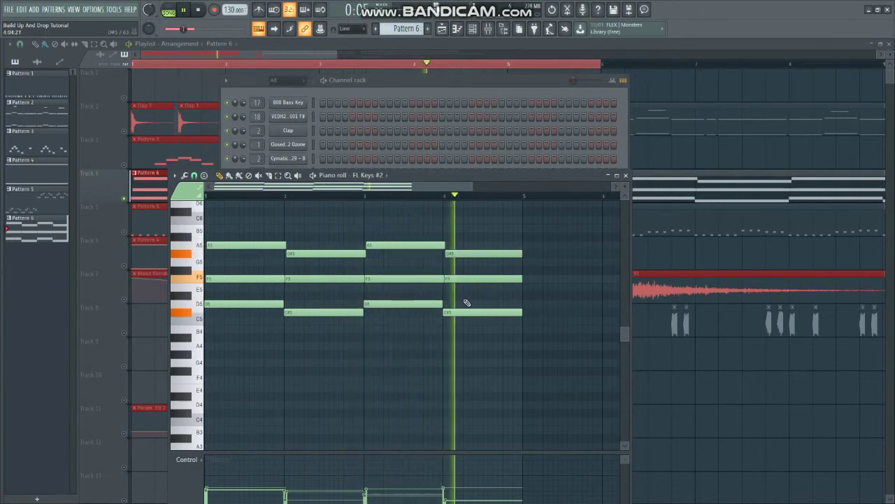
key("space")
left_click(257, 55)
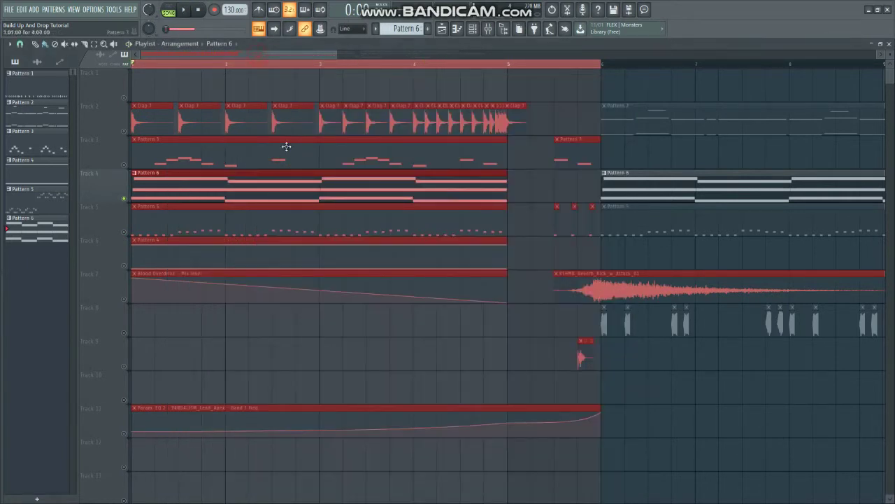
left_click(473, 29)
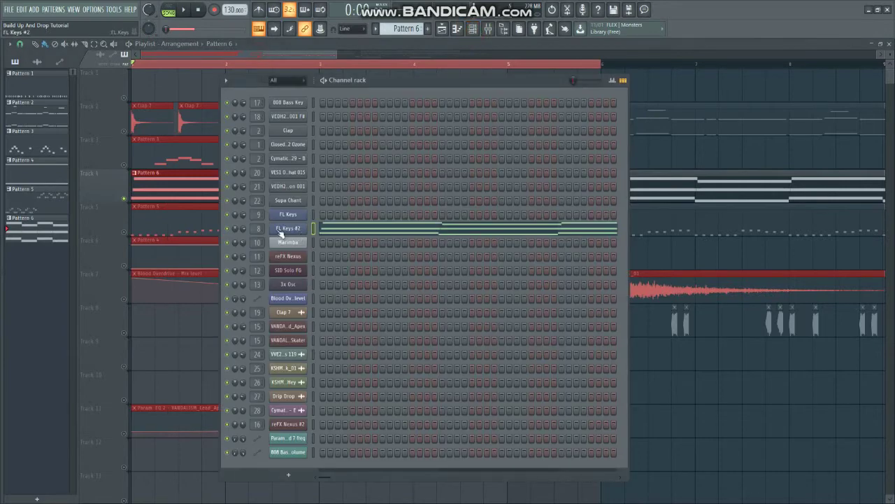
left_click(191, 55)
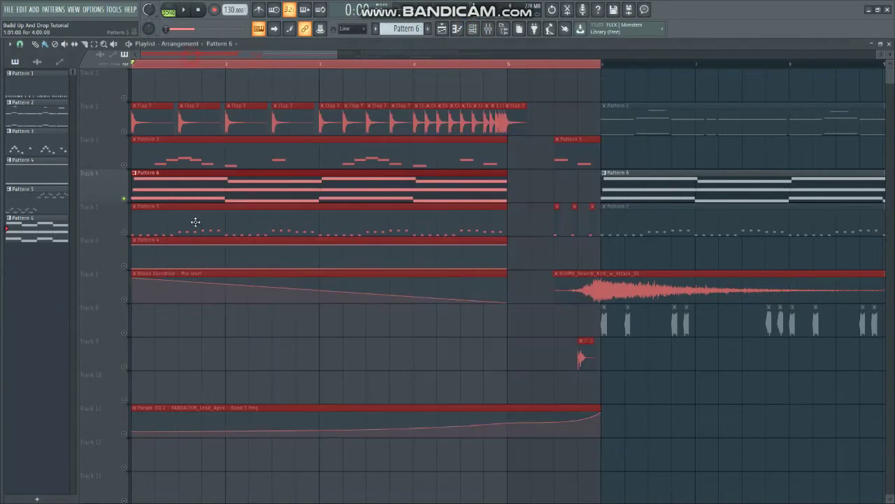
Solo the Pattern 5 lead on Track 5, play it and view its notes and channels
left_click(142, 231)
left_click(479, 31)
left_click(479, 30)
key("space")
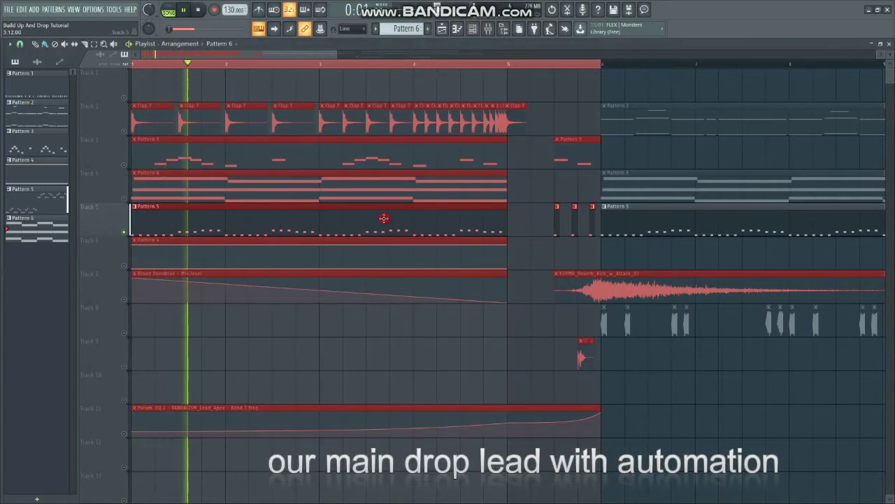
double_click(384, 218)
left_click(475, 29)
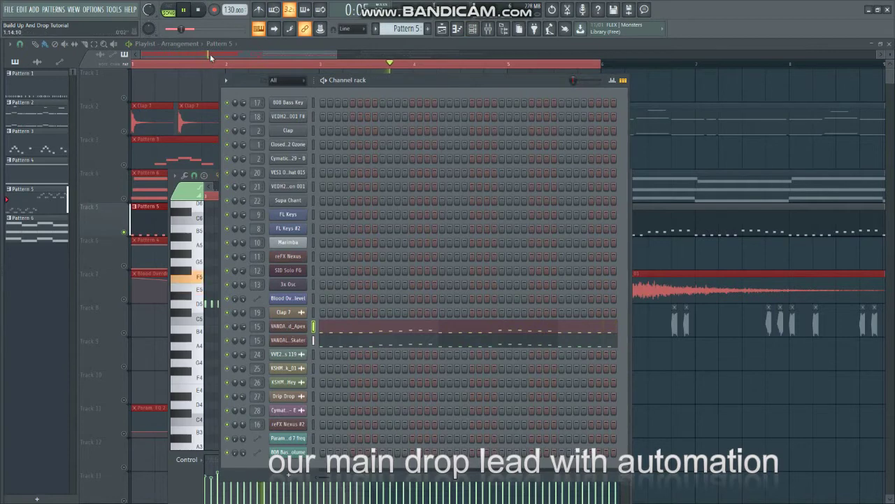
key("F12")
Enable the Param. EQ 2 Band 7 frequency automation on Track 11 and play it with the lead
key("space")
left_click(124, 434)
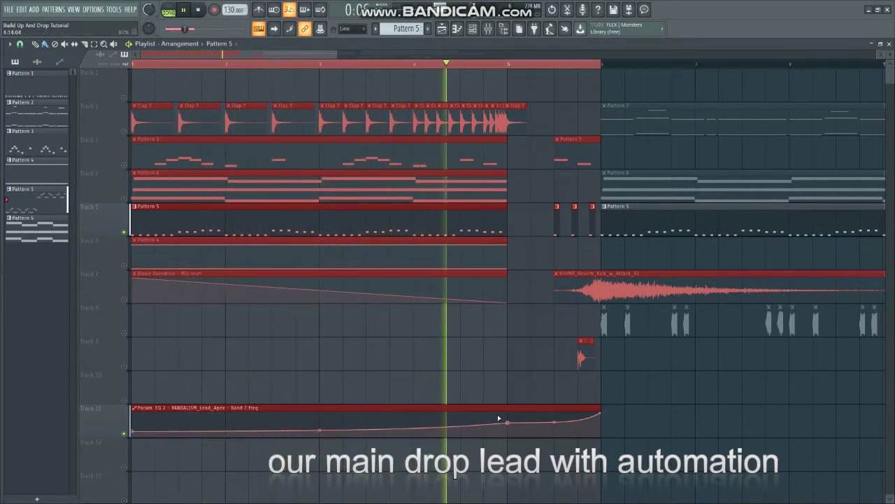
key("space")
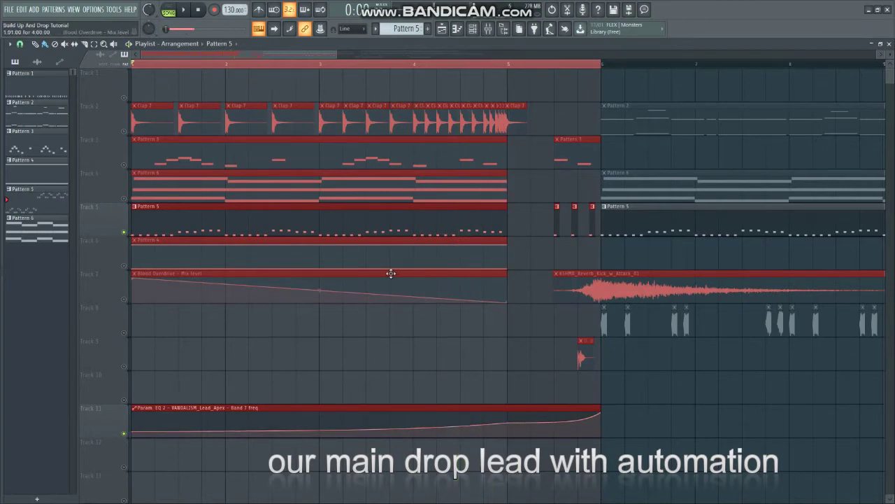
Inspect the VANDALISM_Lead_Apex and VANDALISM Skater instruments used for the Pattern 5 lead
left_click(473, 30)
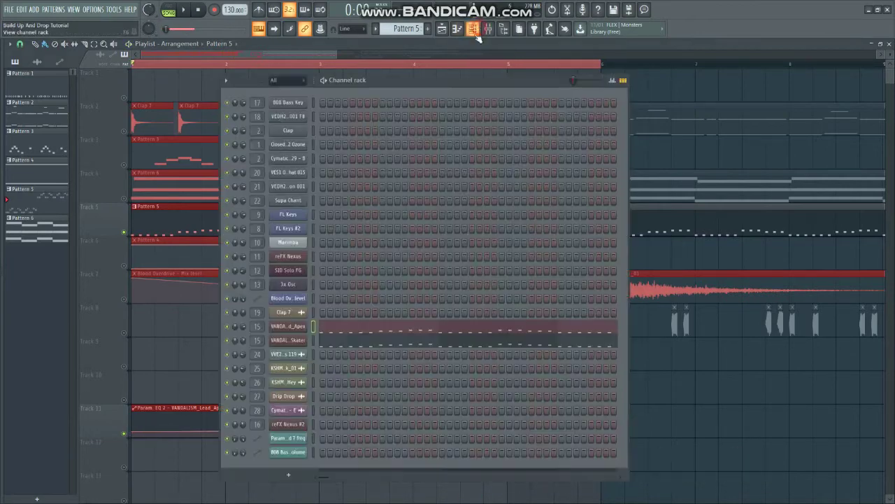
left_click(288, 326)
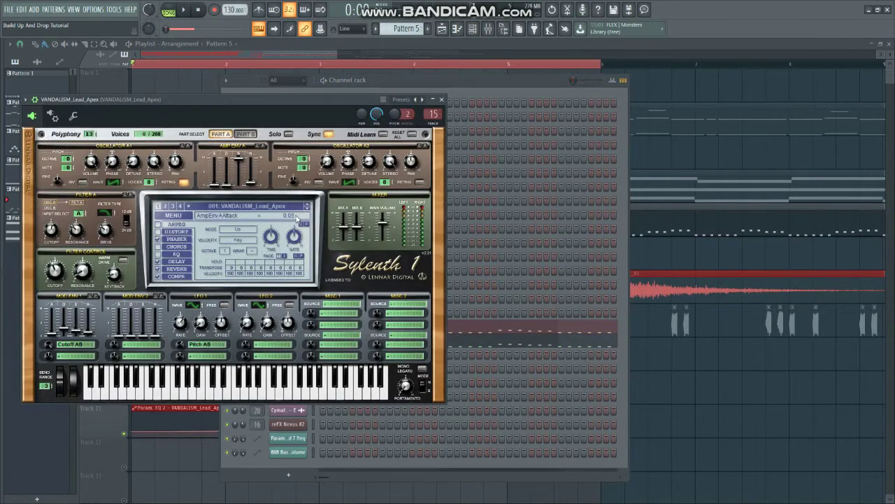
left_click(441, 100)
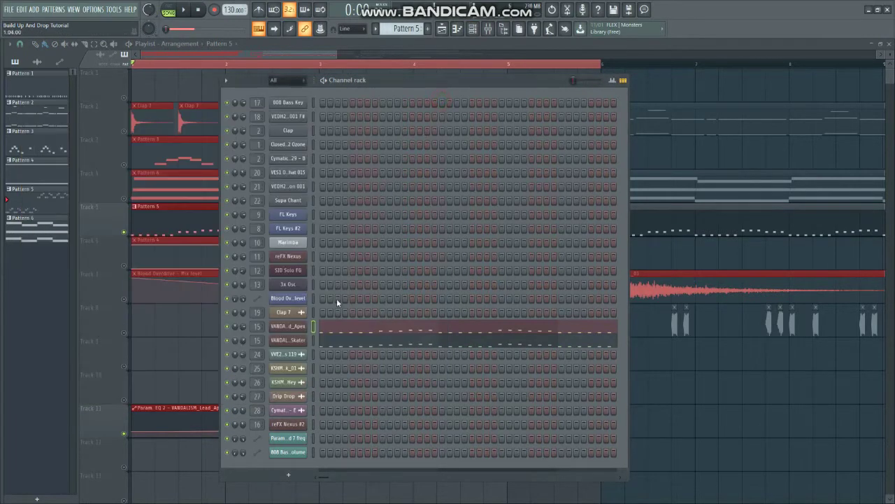
left_click(301, 340)
left_click(453, 116)
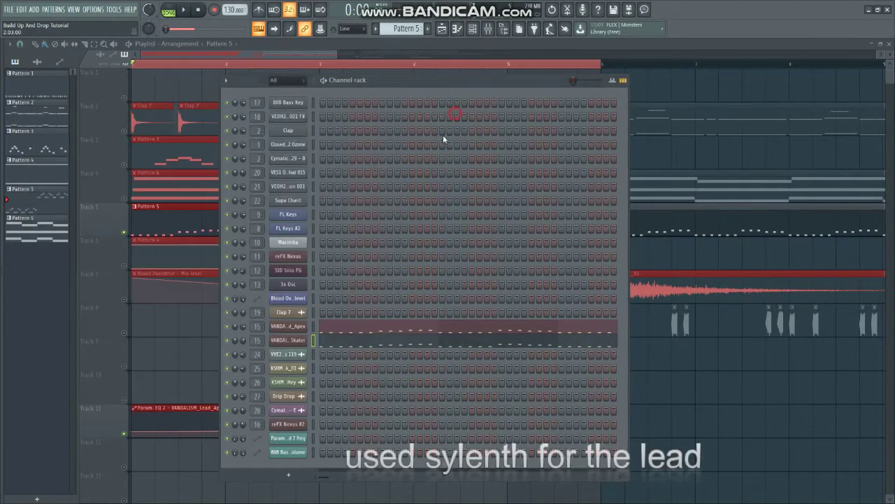
Examine the Fruity parametric EQ 2 on the VANDALISM_Lead_Apex mixer track during playback, including the Band 7 frequency's automation options
left_click(499, 32)
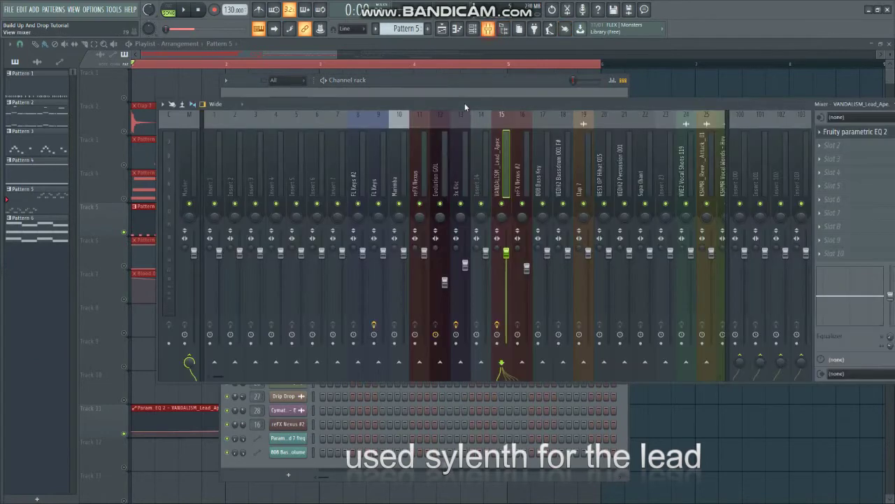
left_click(499, 151)
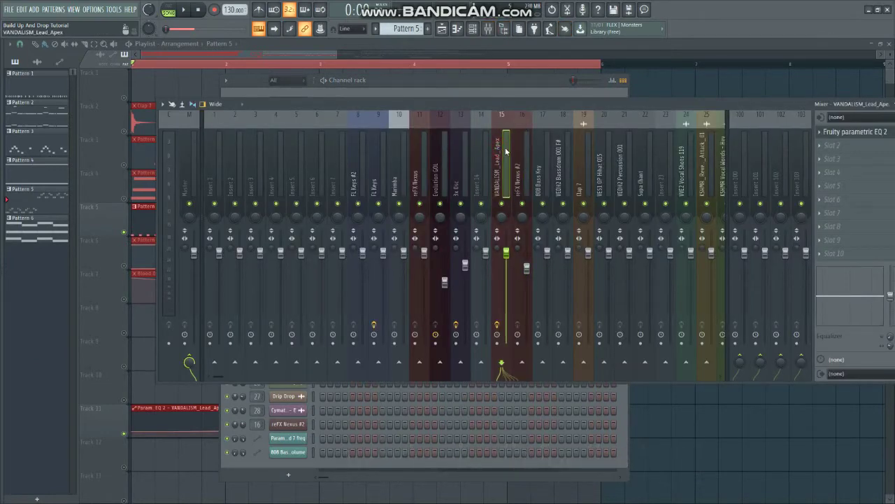
left_click(848, 133)
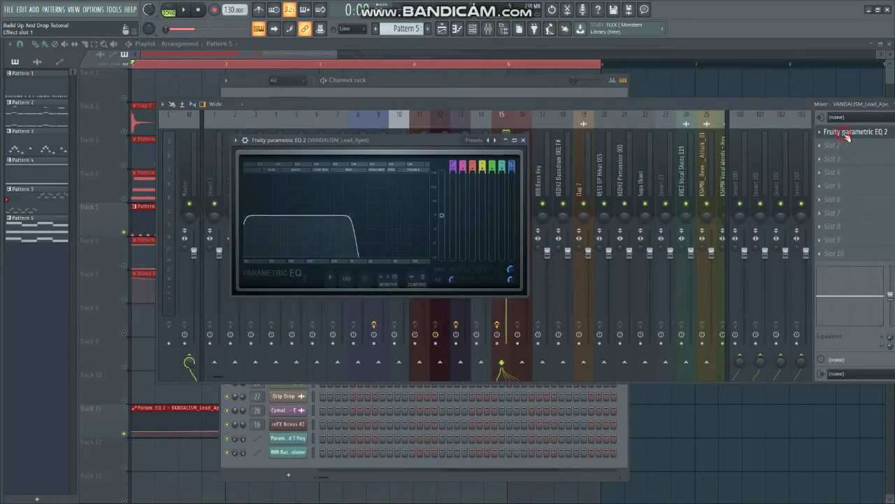
key("space")
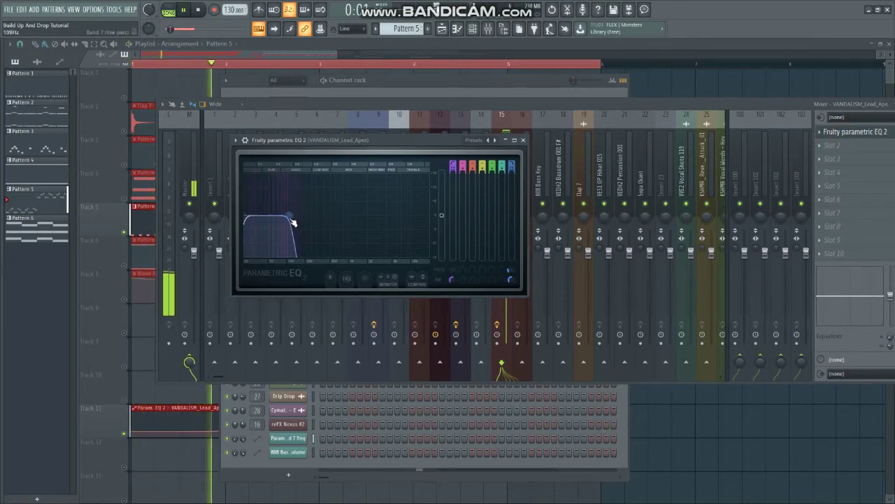
right_click(510, 272)
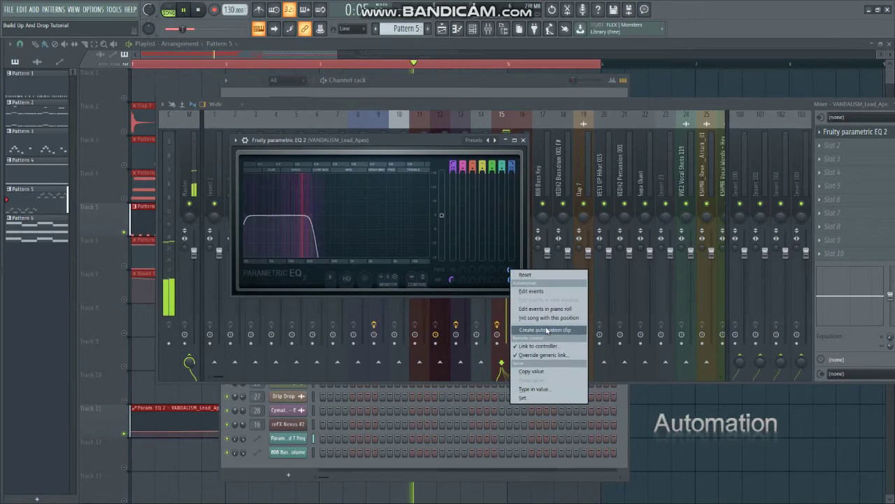
left_click(261, 58)
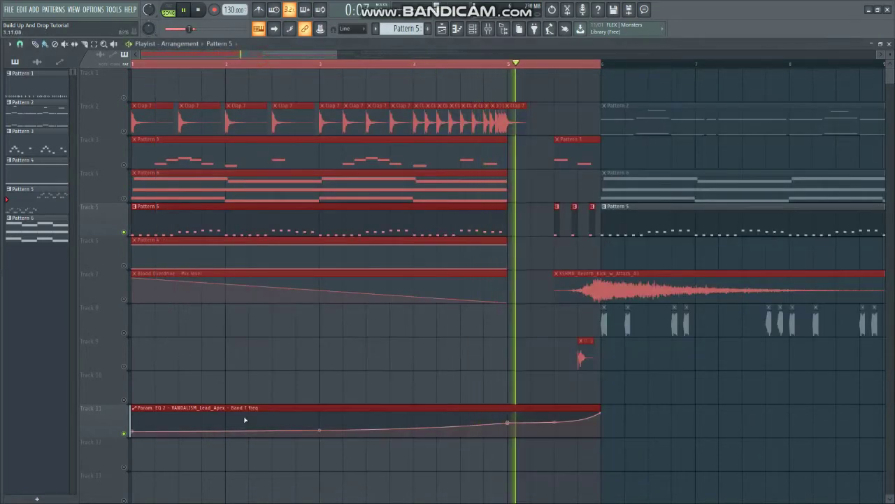
key("space")
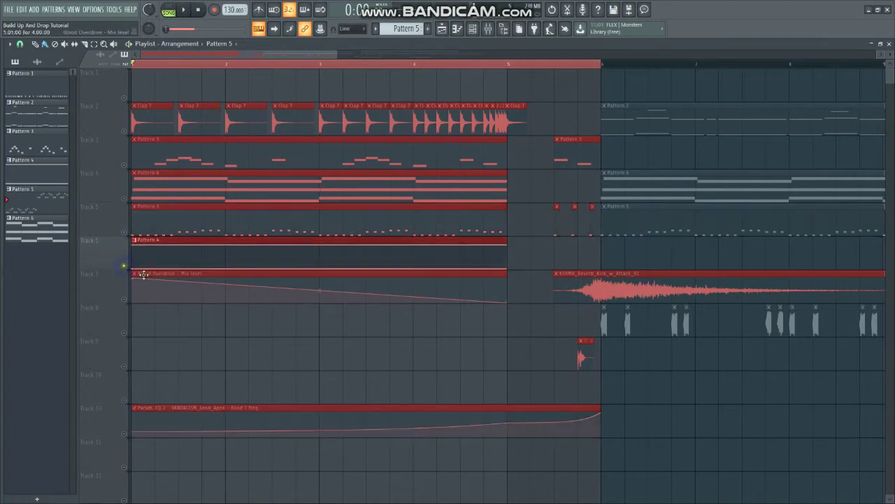
Enable the Blood Overdrive mix level automation on Track 7 and play it together with Pattern 4
left_click(126, 302)
key("space")
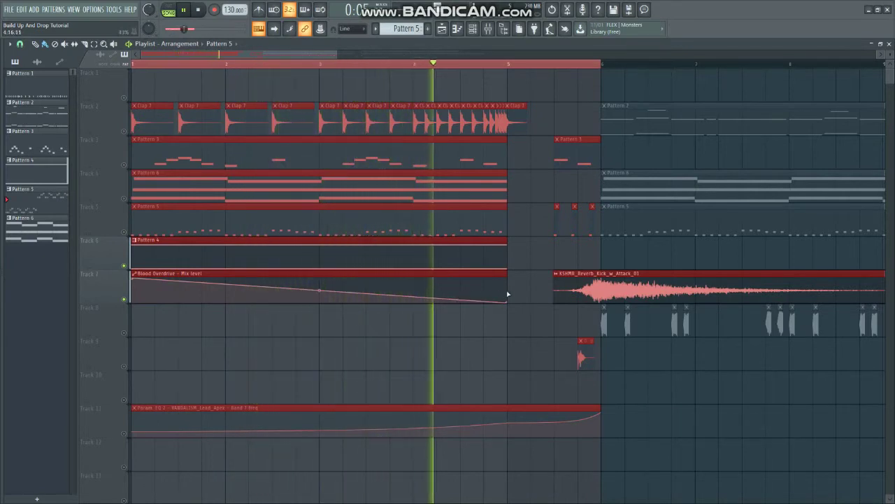
key("space")
View the SID Solo FG notes of Pattern 4 in the piano roll while the pattern plays
left_click(317, 253)
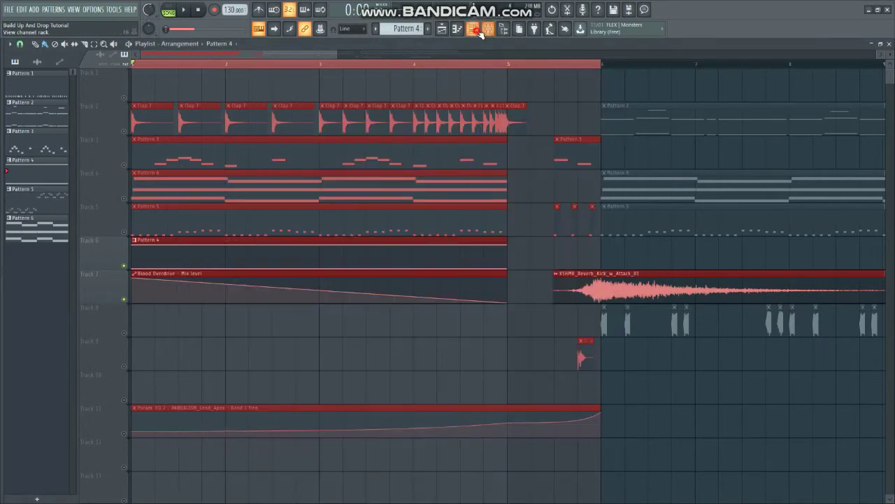
left_click(480, 33)
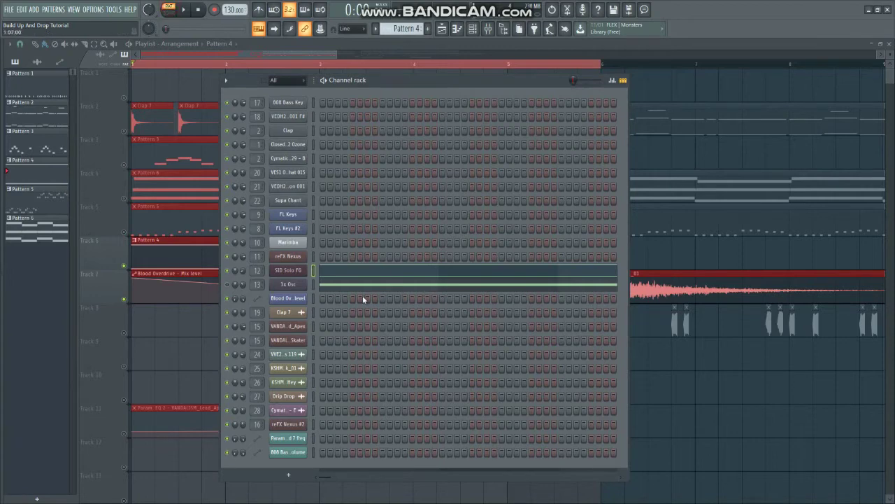
right_click(297, 273)
left_click(327, 271)
right_click(298, 271)
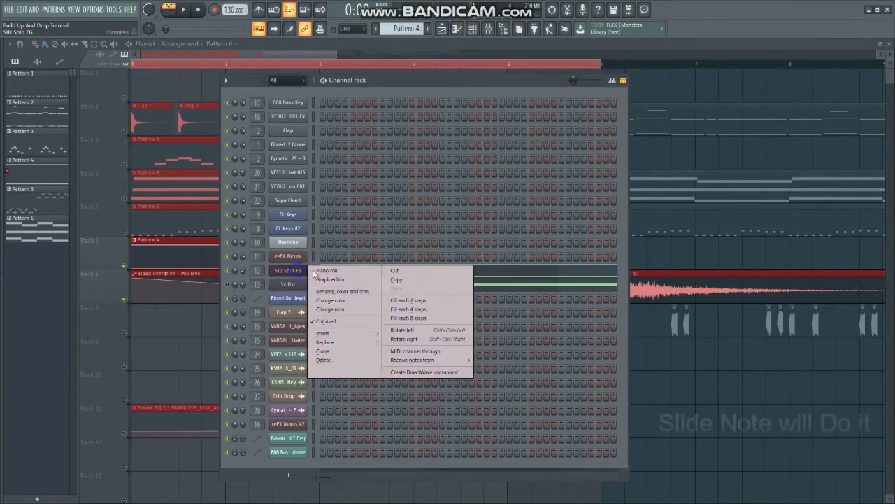
left_click(314, 271)
key("space")
scroll(316, 300, "up", 8)
scroll(316, 299, "down", 7)
scroll(223, 368, "up", 3)
scroll(240, 310, "down", 4)
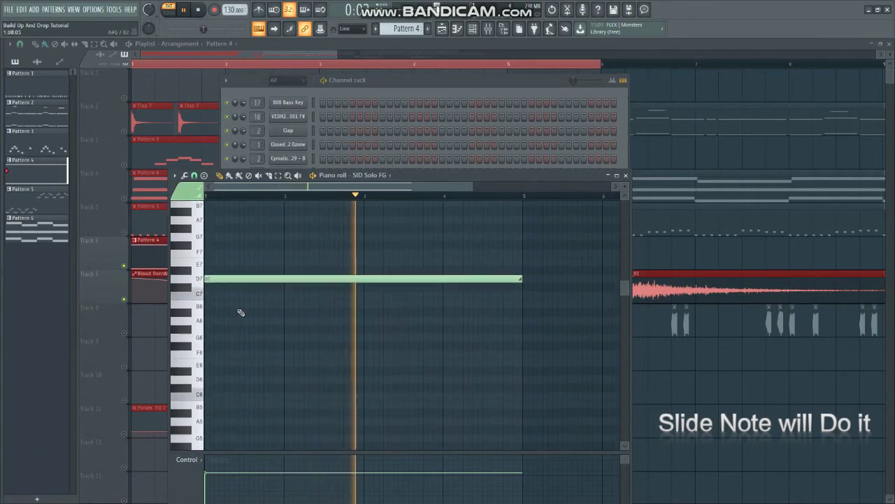
Inspect the properties of the long D7 slide note, close the SID Solo FG note view and stop playback
double_click(256, 279)
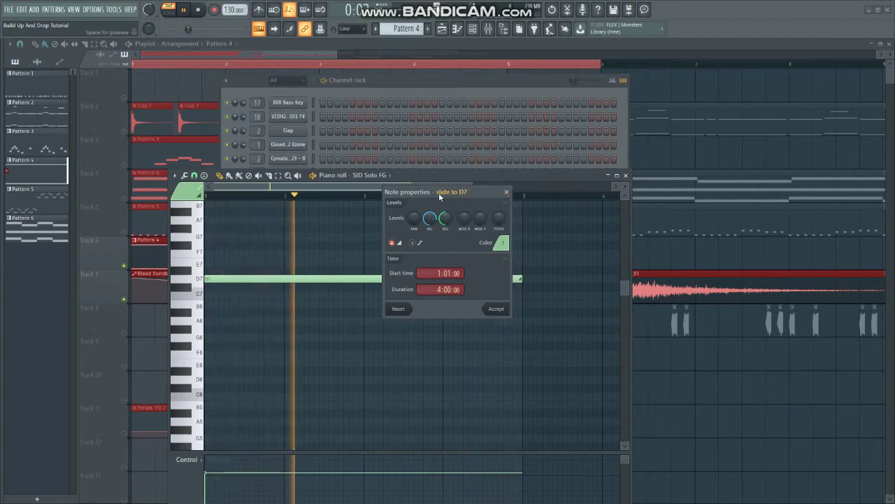
left_click(507, 193)
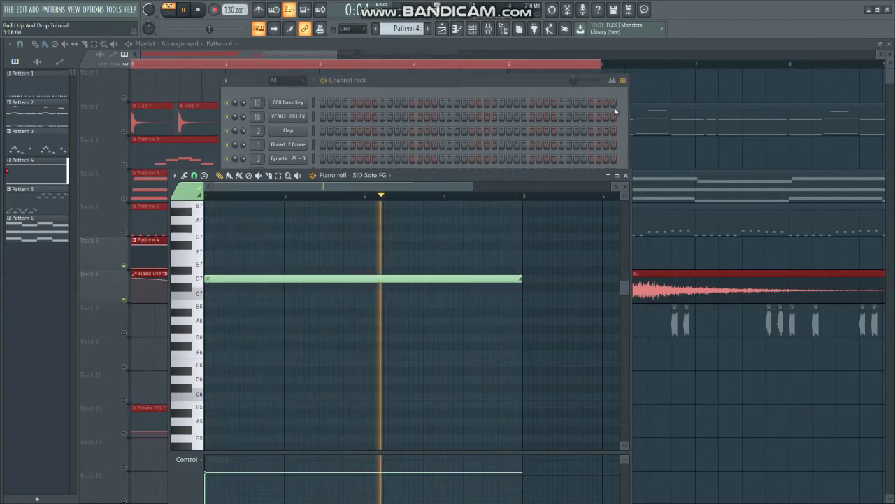
left_click(626, 176)
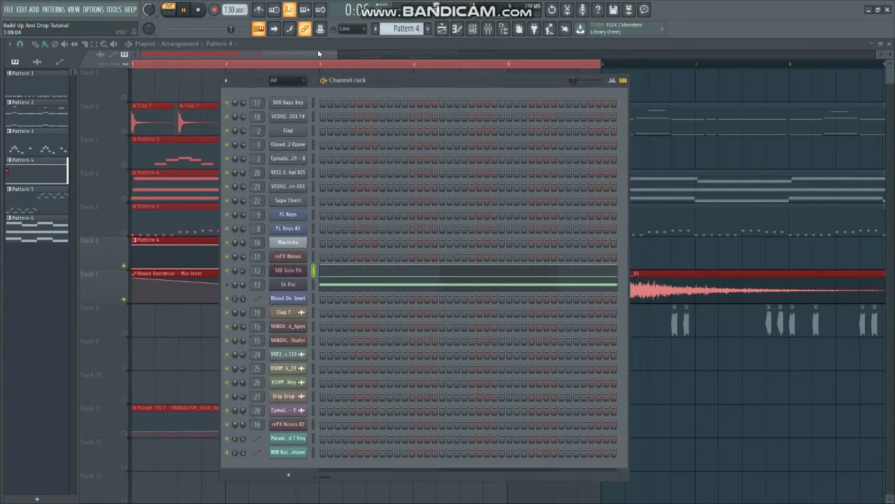
key("F6")
key("space")
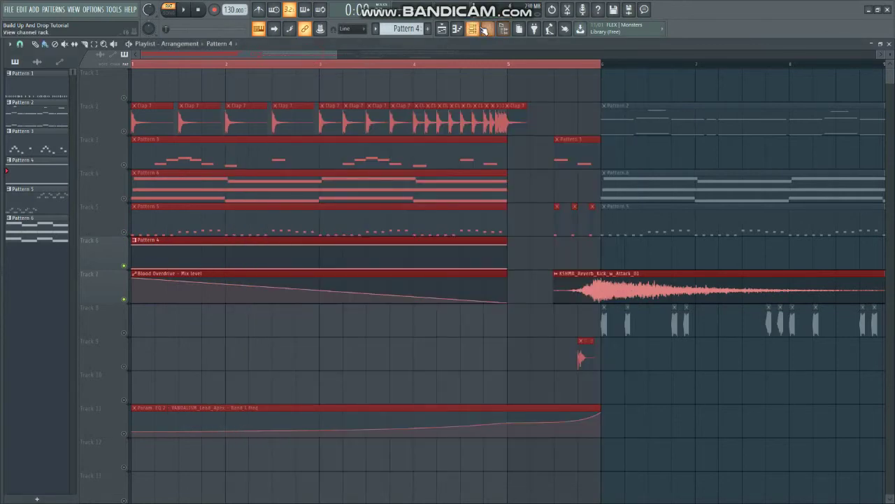
Inspect the noise oscillators of the 3x Osc instrument while Pattern 4 plays
left_click(485, 29)
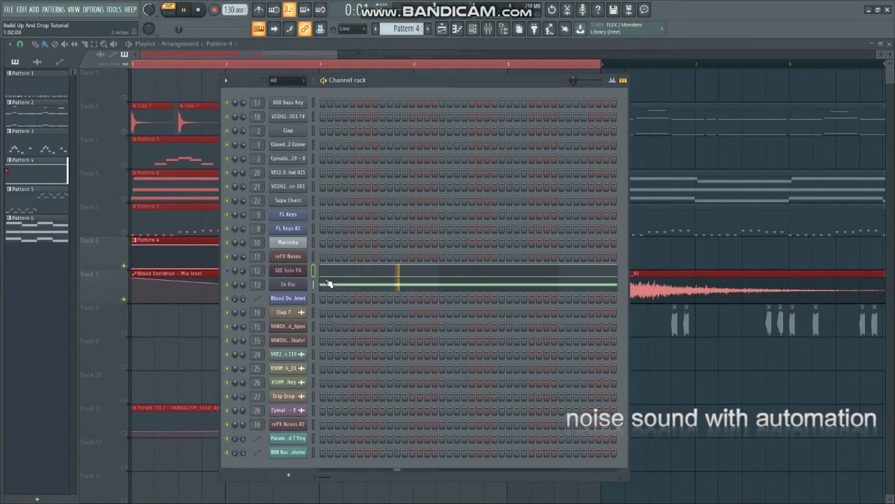
left_click(298, 284)
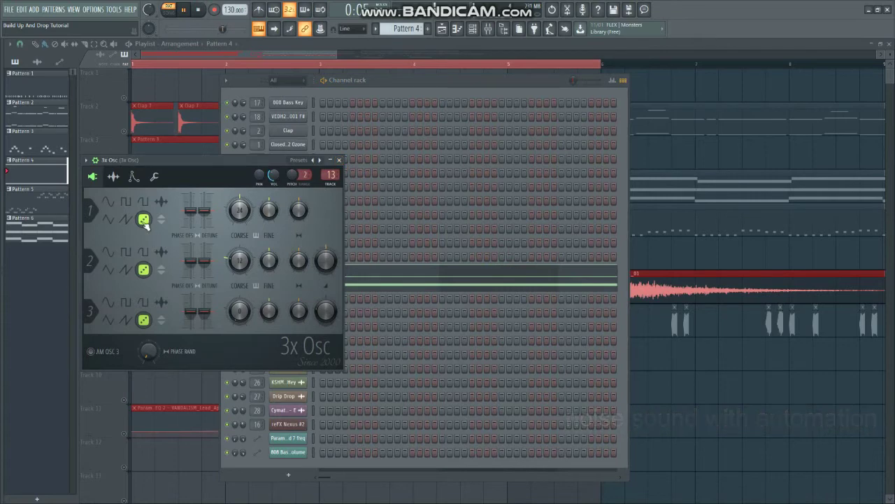
left_click(343, 160)
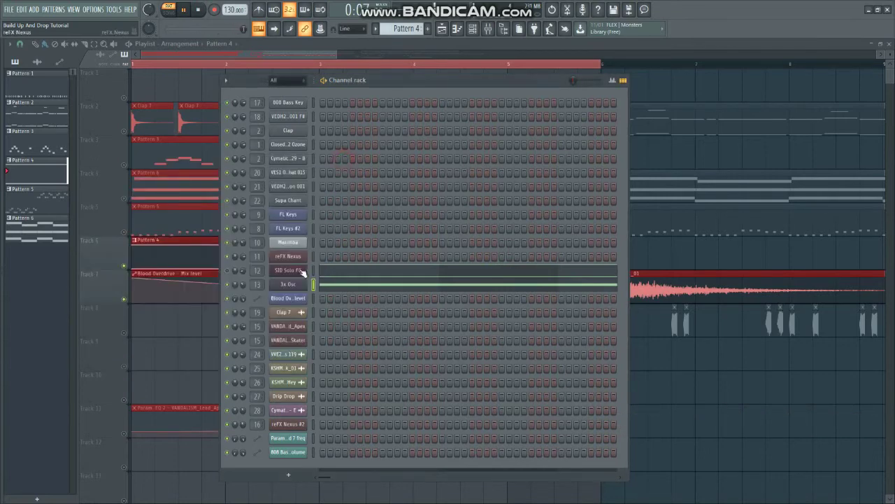
View the long 3x Osc note of Pattern 4 in the piano roll and stop playback
right_click(301, 284)
left_click(323, 287)
scroll(294, 268, "up", 6)
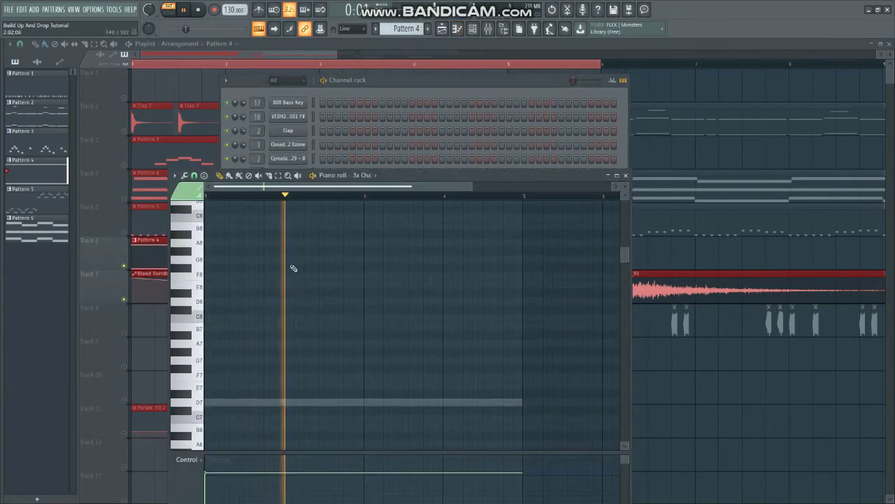
scroll(294, 268, "down", 1)
key("space")
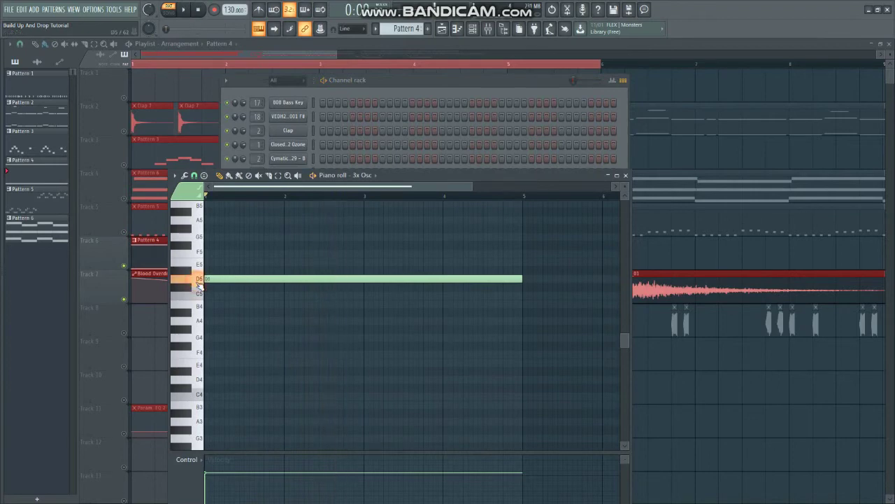
Examine the Fruity Blood Overdrive effect on the 3x Osc mixer track during song playback, including its mix level's automation options
left_click(169, 67)
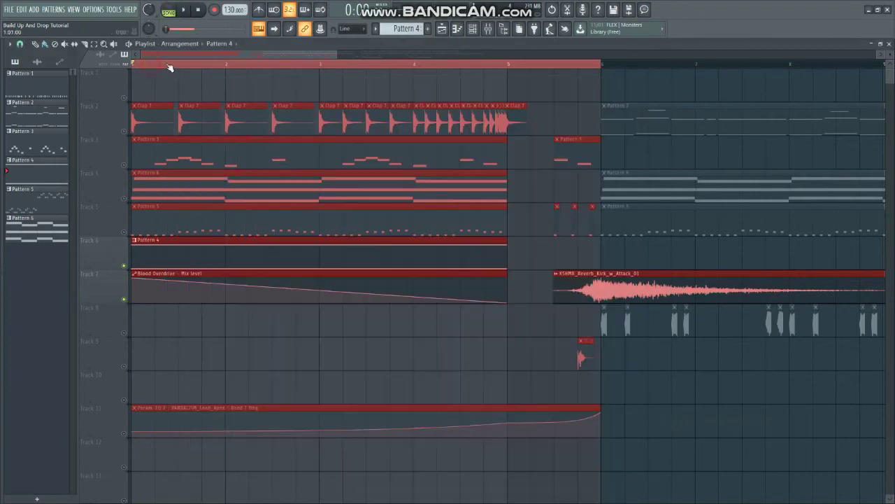
left_click(489, 28)
left_click(728, 147)
left_click(728, 147)
key("space")
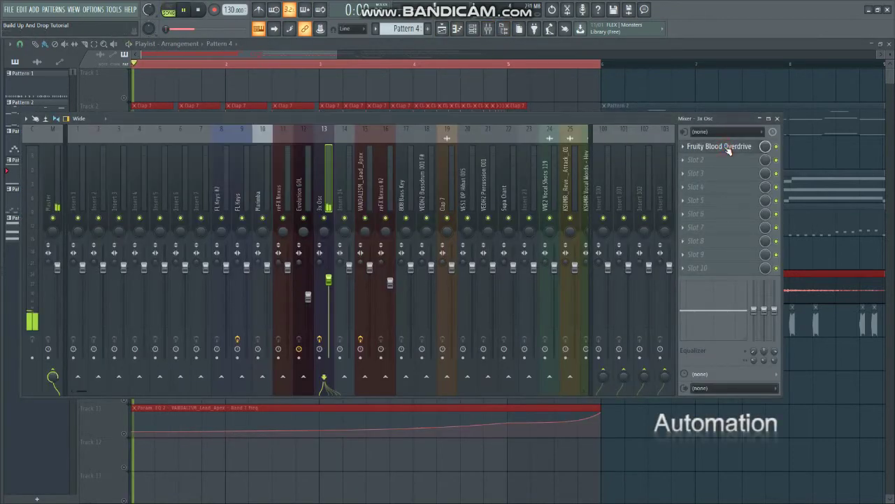
right_click(765, 148)
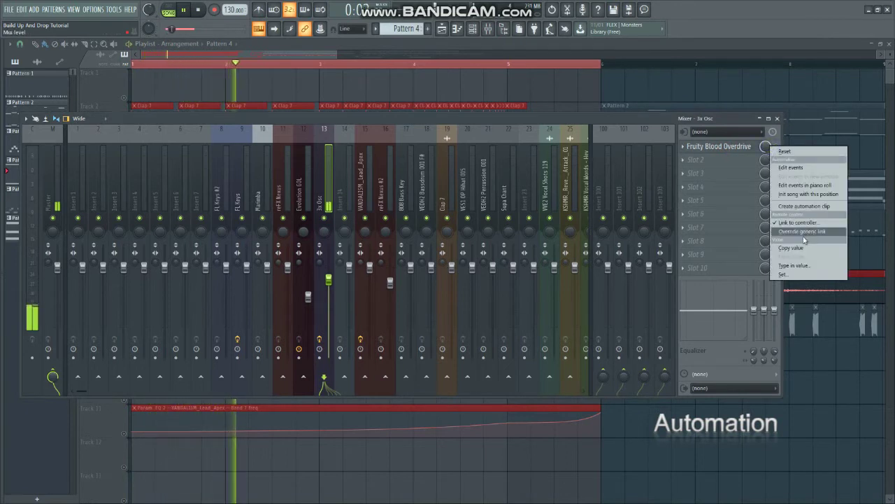
left_click(664, 122)
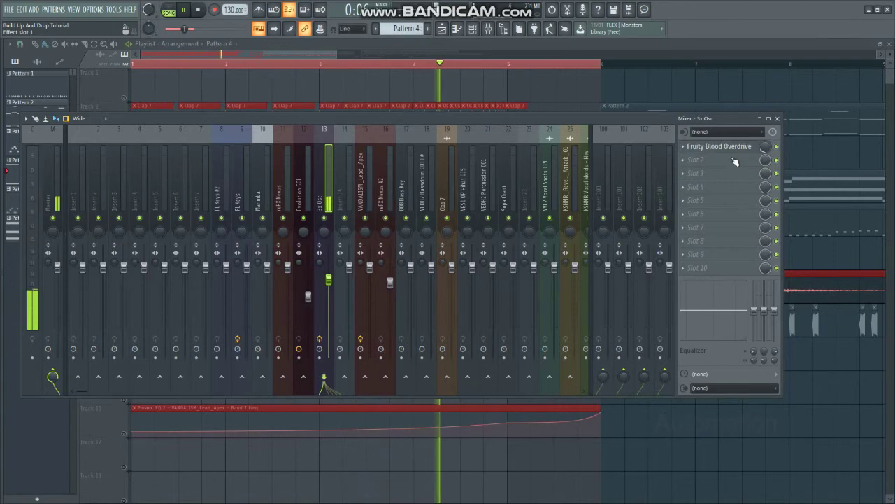
key("F9")
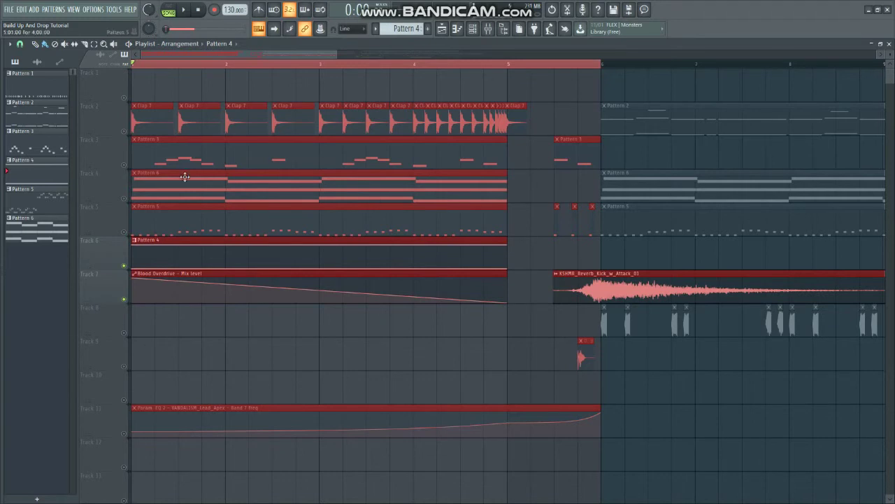
Enable all playlist tracks again and play the full build-up, with the following drop section in view
right_click(125, 98)
key("space")
left_click_drag(335, 57, 458, 55)
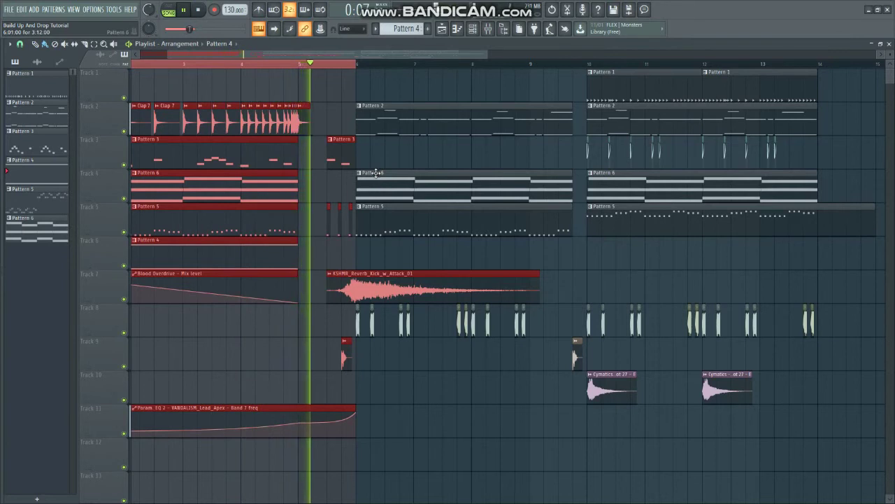
key("space")
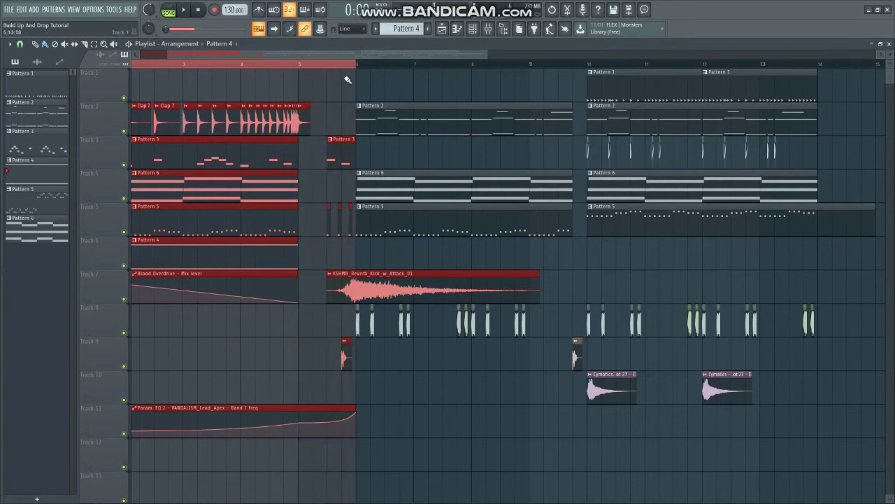
Preview the KSHMR_Reverb_Kick_w_Attack_01 and Drip Drop effect samples placed before the drop
left_click(343, 64)
double_click(385, 290)
left_click(291, 312)
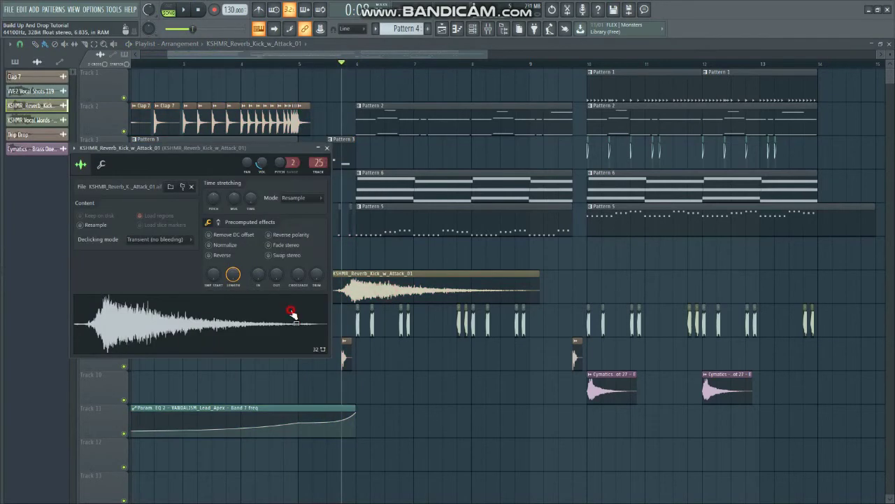
left_click(327, 150)
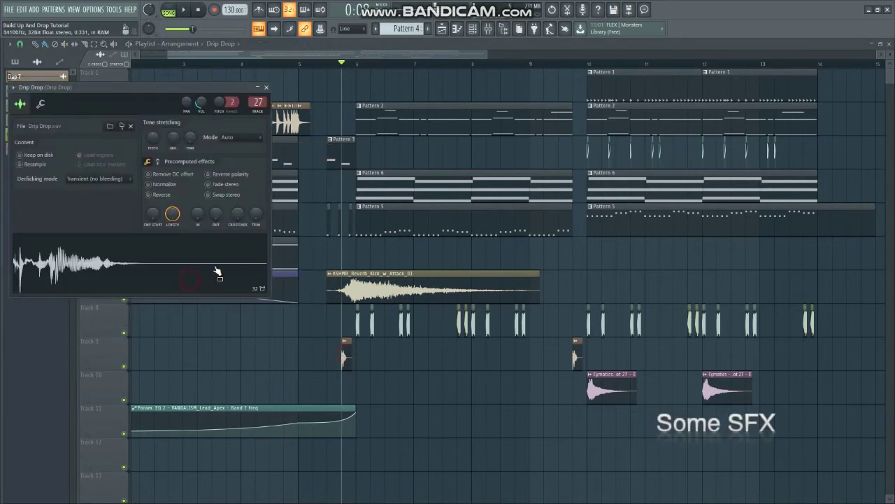
left_click(267, 87)
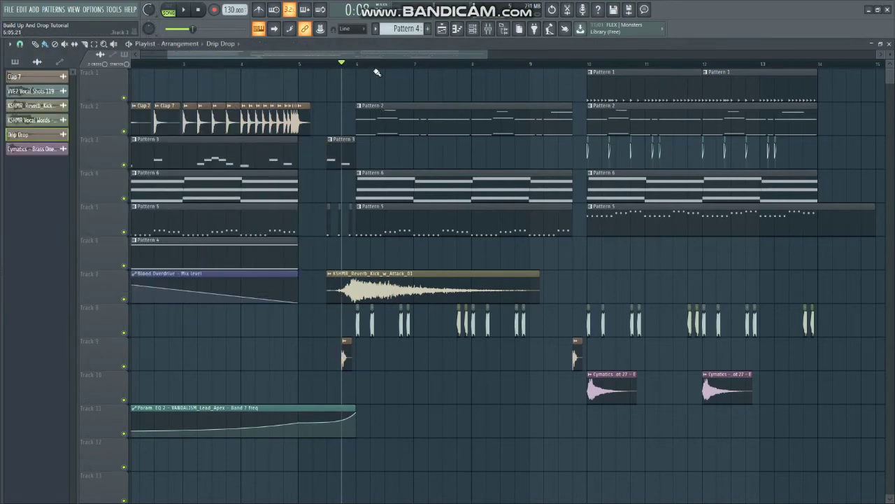
Solo the Pattern 6 chords on Track 4 and play them from the drop's start at bar 6
scroll(389, 70, "up", 3)
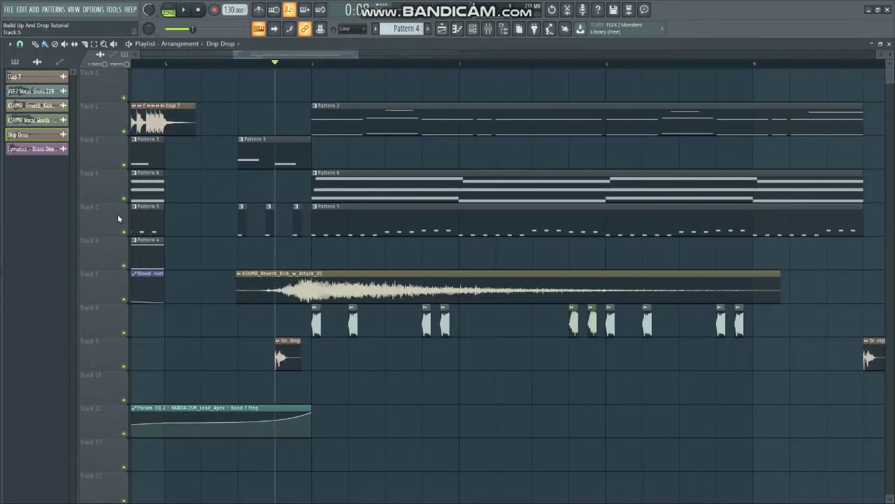
right_click(124, 198)
left_click(306, 66)
key("space")
key("space")
Solo the Pattern 5 lead on Track 5, enable the EQ frequency automation on Track 11, and play the drop
right_click(125, 133)
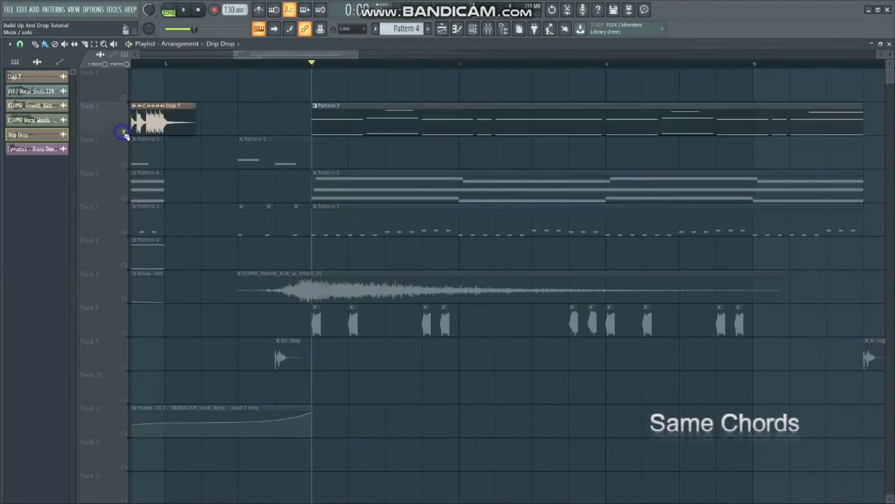
right_click(125, 231)
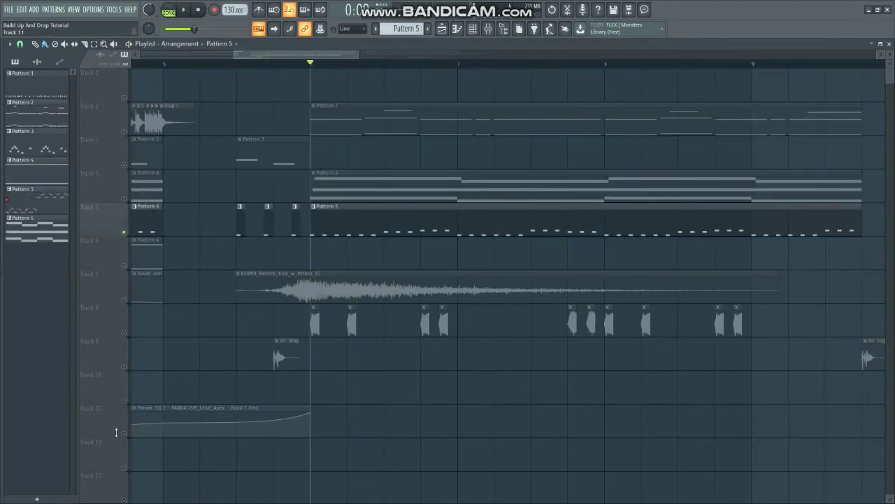
left_click(127, 435)
key("space")
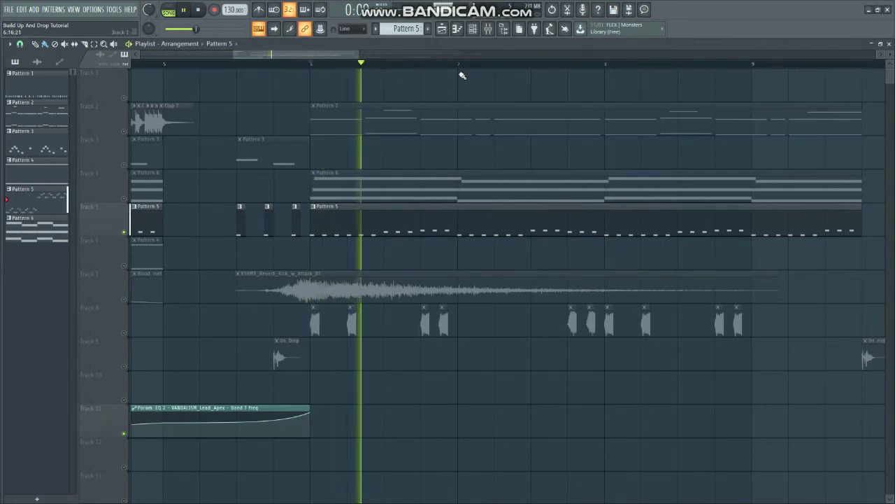
View the VANDALISM_Lead_Apex notes used for the drop's Pattern 5 lead
left_click(474, 29)
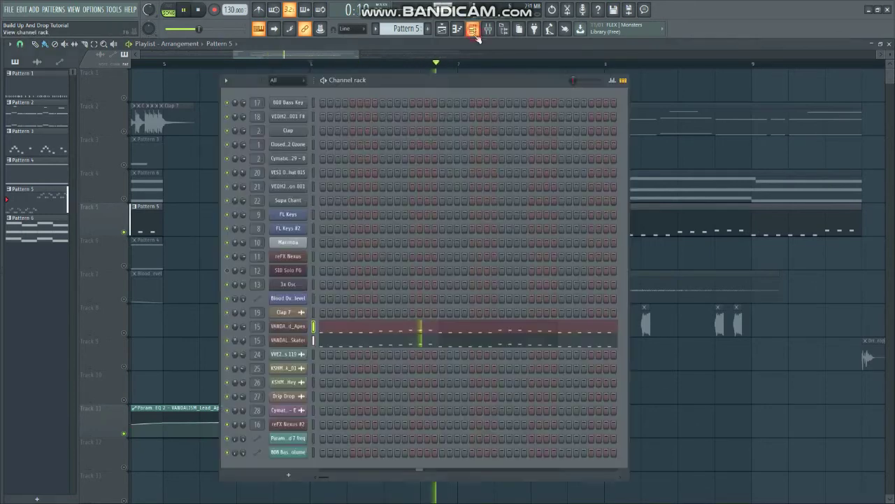
right_click(301, 326)
left_click(318, 327)
right_click(316, 327)
left_click(328, 327)
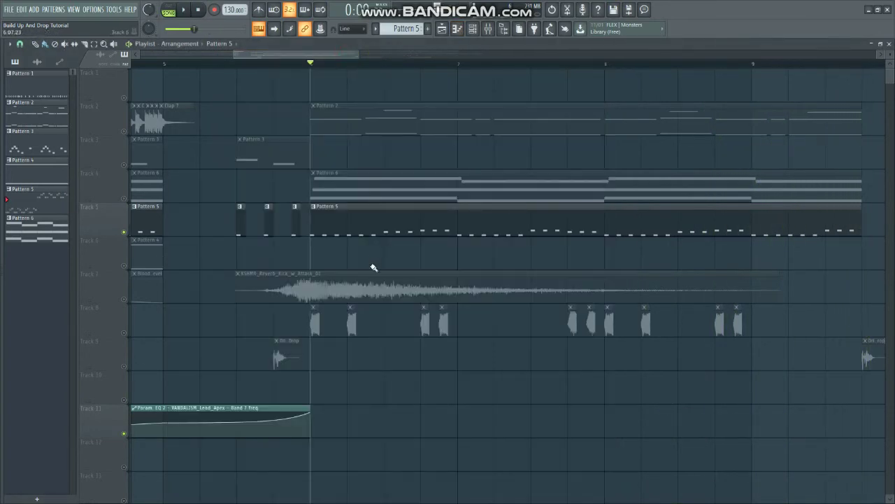
Enable Tracks 7 and 8 and preview the VVE2 Vocal Shots 119 and KSHMR Vocal Words - Hey samples
left_click(124, 299)
left_click(125, 334)
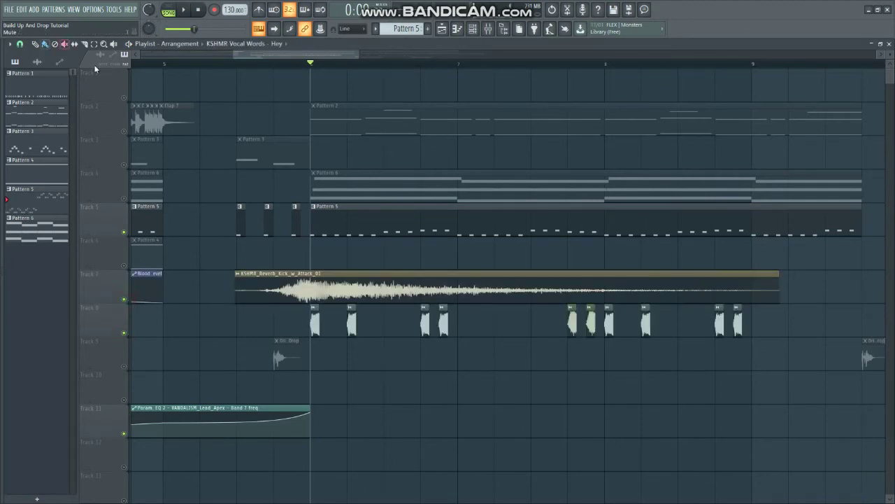
double_click(315, 323)
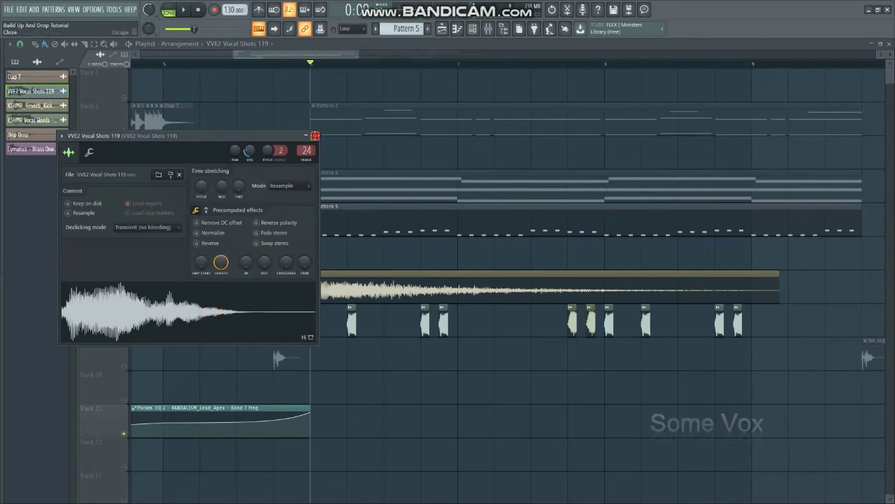
left_click(314, 135)
double_click(572, 326)
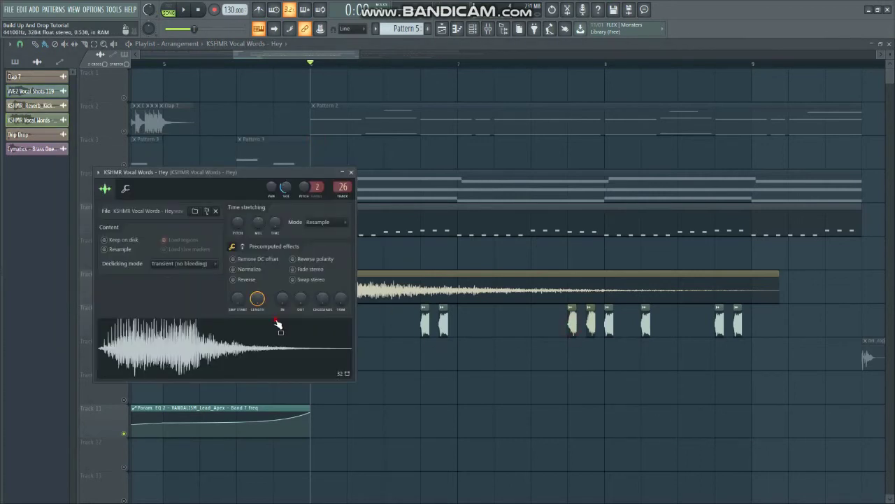
left_click(352, 172)
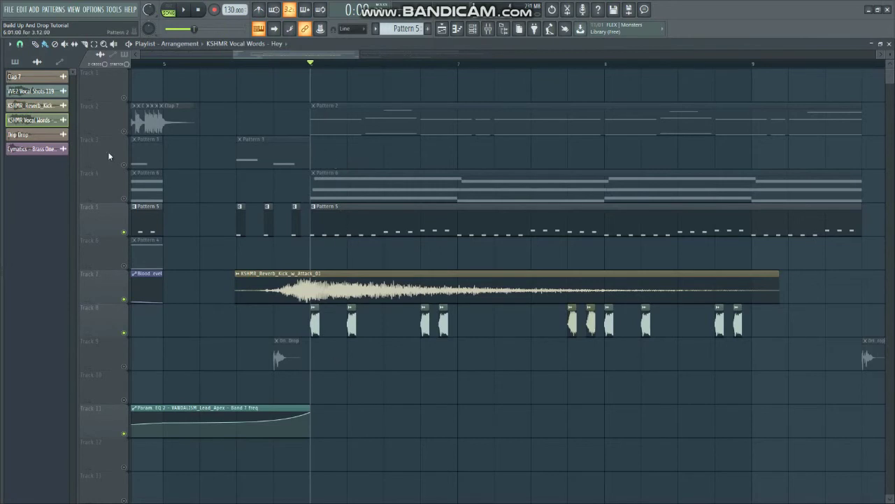
Solo Track 2 and play Pattern 2's 808 Bass Key notes in pattern mode
right_click(126, 133)
double_click(394, 110)
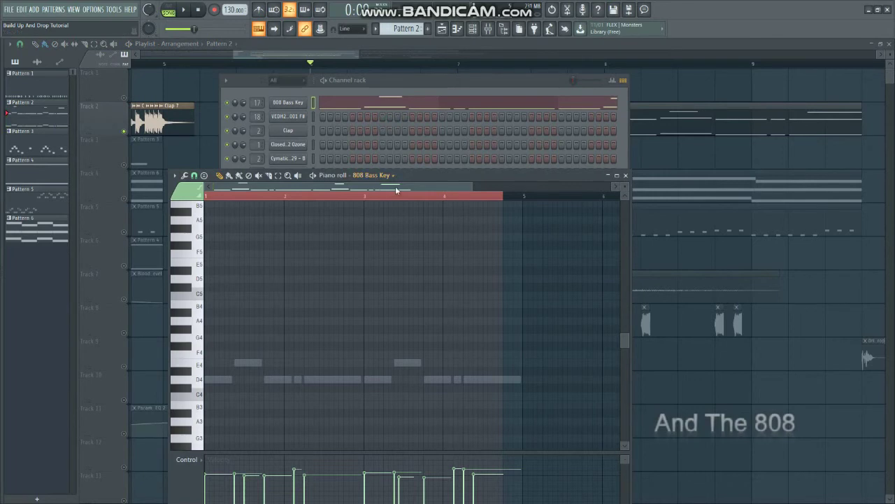
scroll(291, 298, "down", 3)
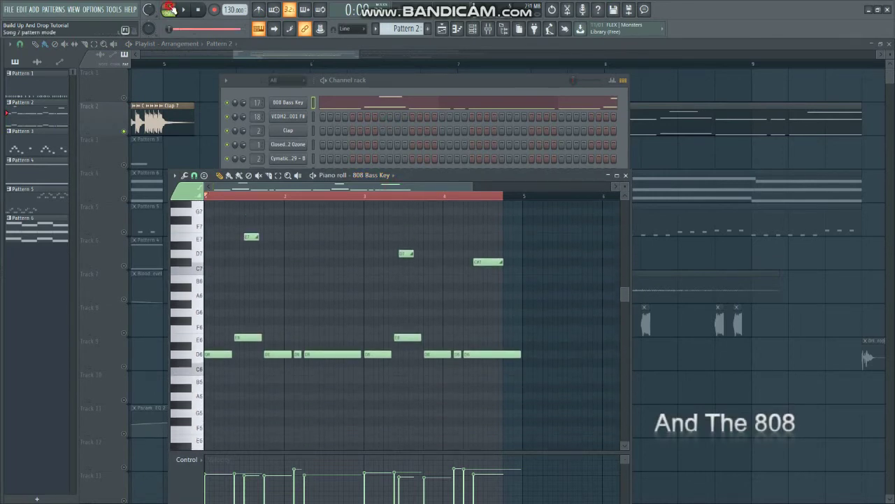
key("space")
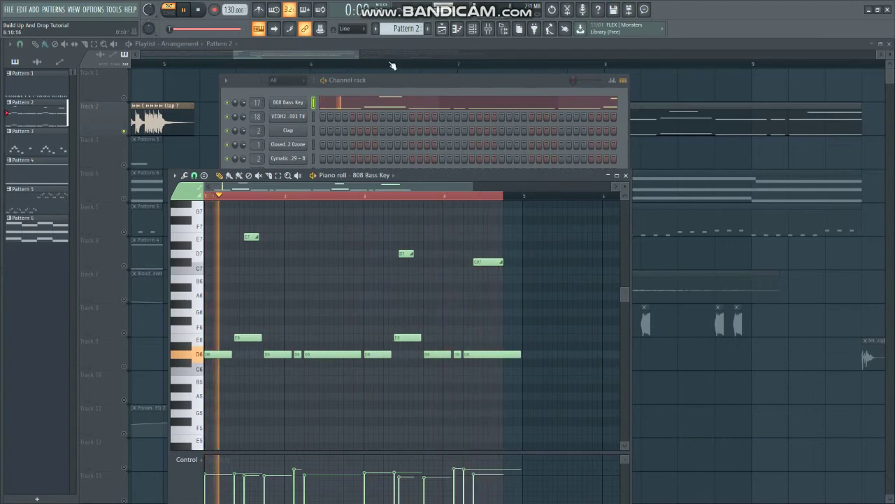
left_click(343, 53)
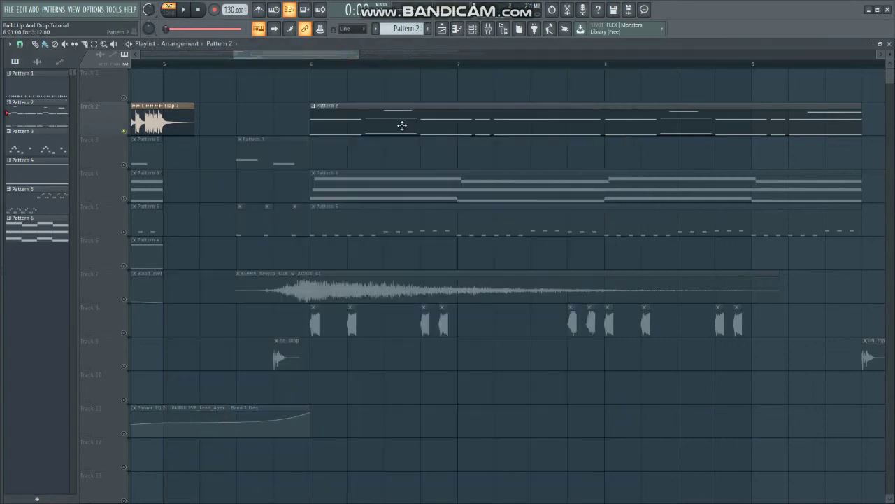
Inspect the BA Basic Sine preset in reFX Nexus #2 and the sub-bass notes of Pattern 2
left_click(473, 29)
left_click(288, 424)
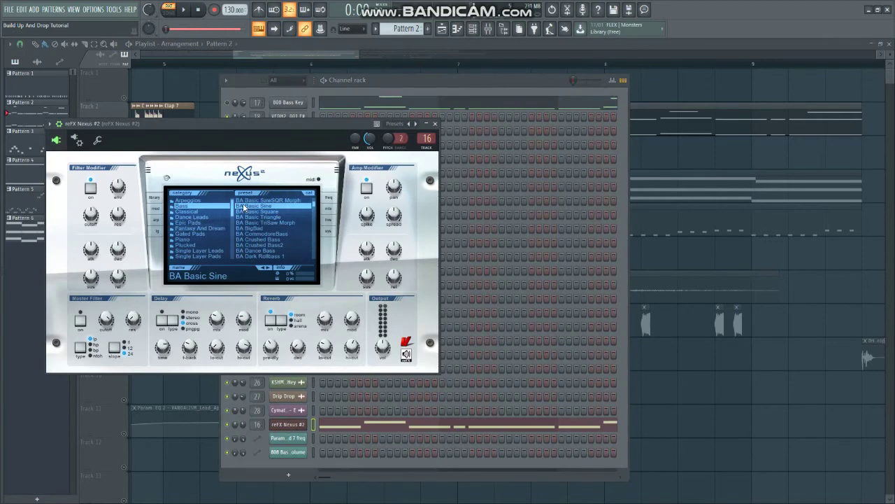
left_click(435, 124)
left_click_drag(452, 79, 413, 75)
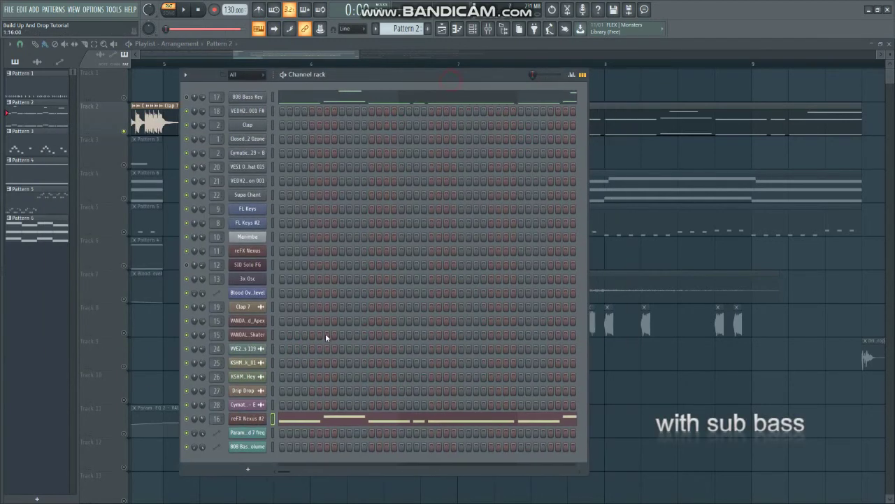
left_click(314, 56)
Solo the vocal shots on Track 8, play them from just before bar 6, and re-enable all tracks
left_click_drag(356, 54, 497, 54)
right_click(125, 334)
right_click(125, 334)
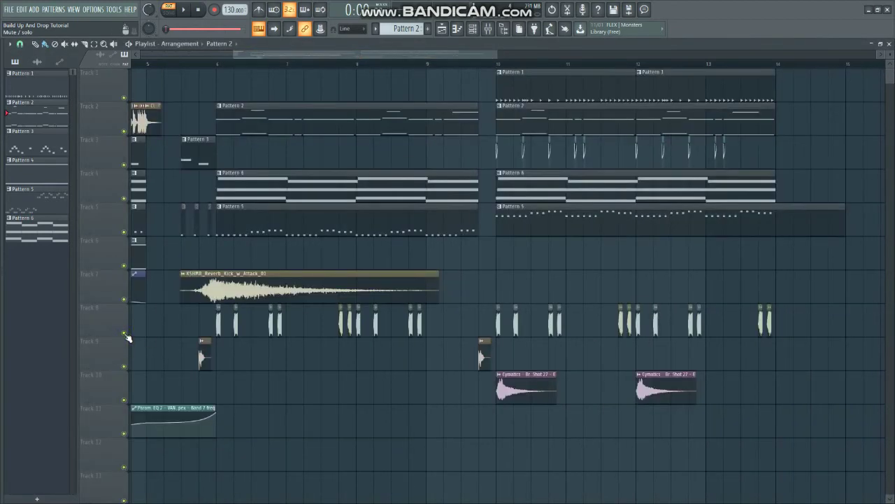
right_click(125, 334)
left_click(201, 66)
key("space")
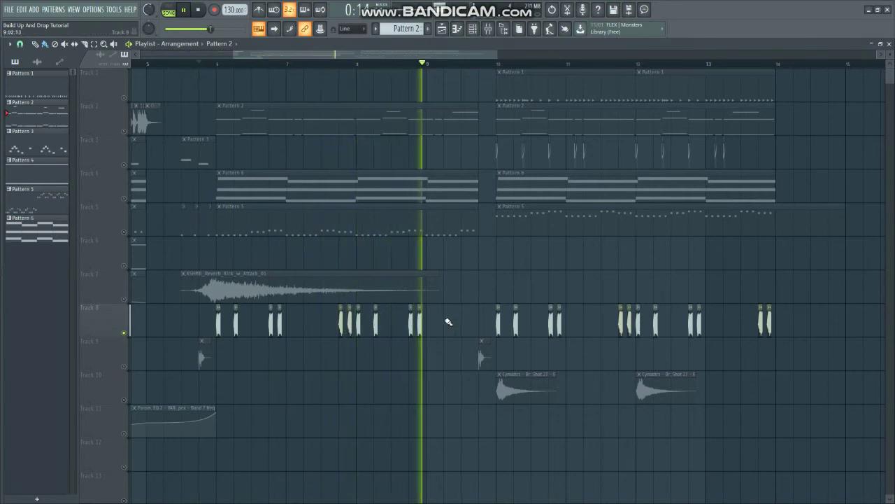
key("space")
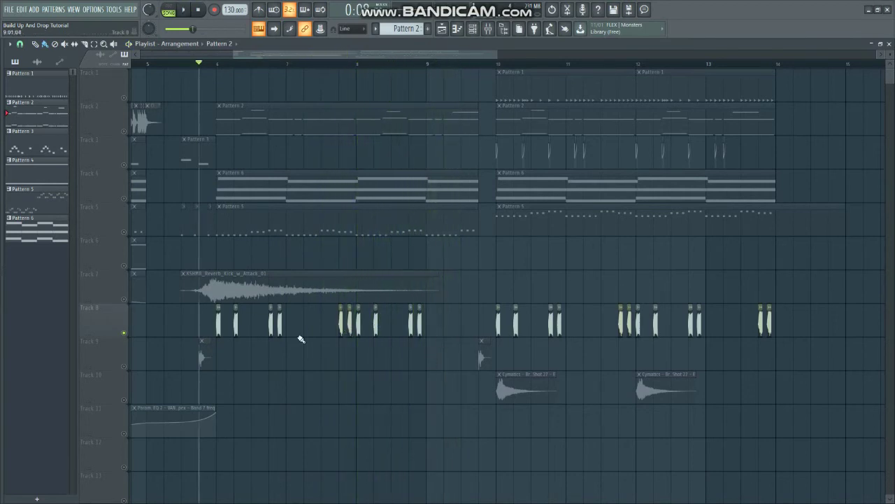
right_click(126, 333)
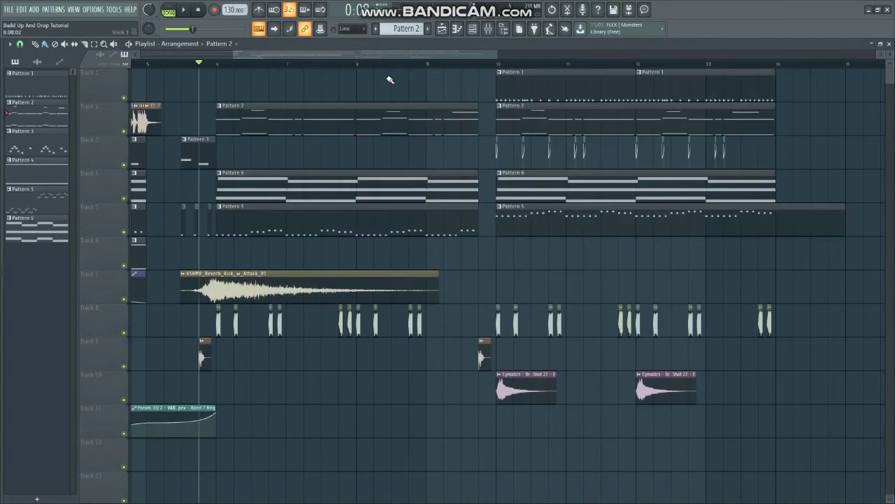
Play the Pattern 1 drums used from bar 10 in pattern mode with their full step sequence in view
scroll(402, 86, "right", 3)
double_click(358, 88)
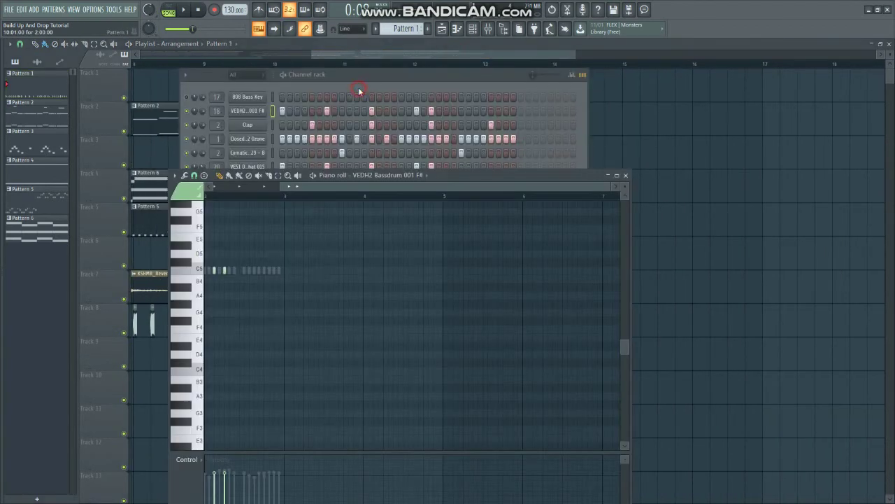
left_click_drag(378, 75, 413, 96)
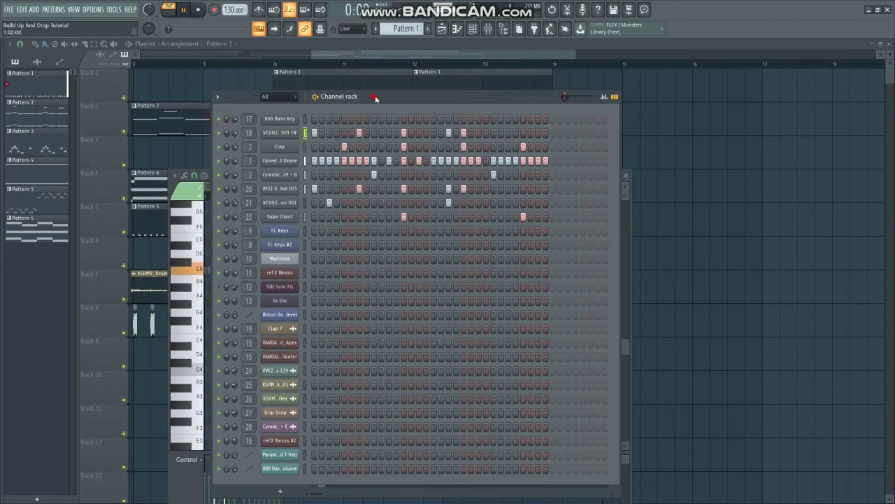
left_click_drag(376, 98, 380, 98)
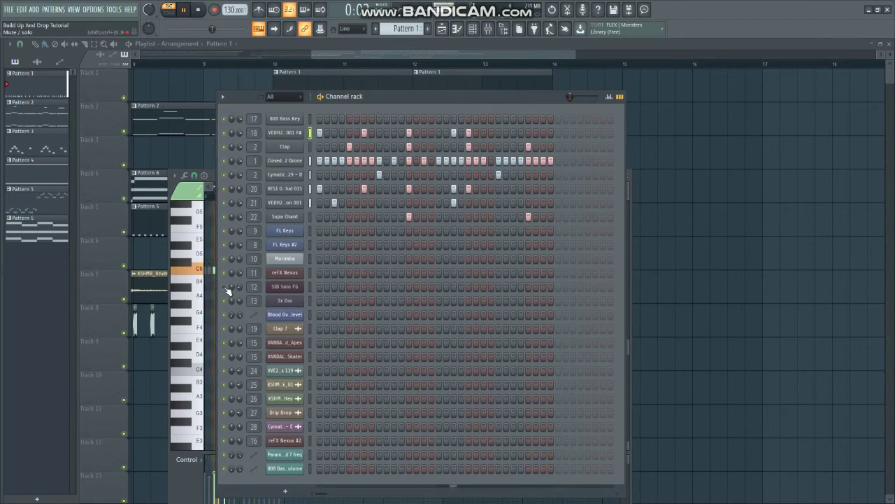
mouse_move(384, 56)
left_mouse_down()
mouse_move(395, 57)
mouse_move(367, 58)
left_mouse_up()
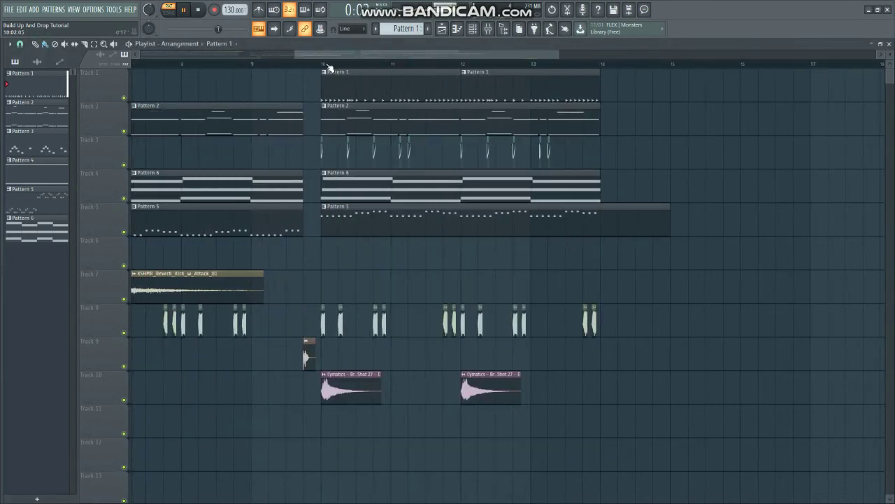
Inspect the Cymatics - Brass One Shot 27 - E sample on Track 10 and the 808 Bass volume automation on Track 3
scroll(329, 66, "up", 5)
double_click(416, 378)
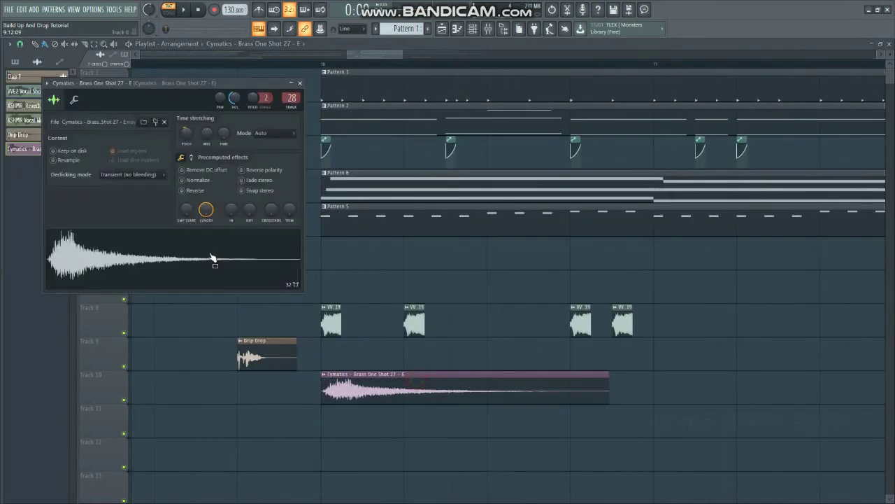
left_click(300, 84)
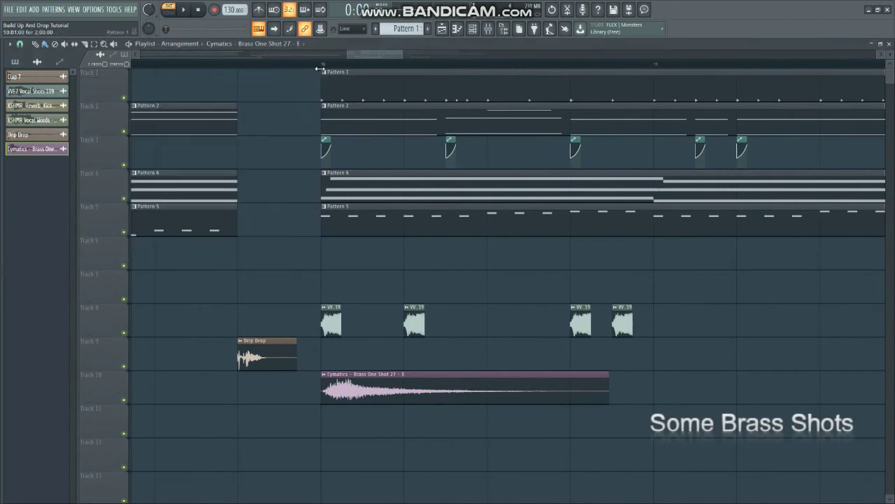
scroll(320, 68, "up", 5)
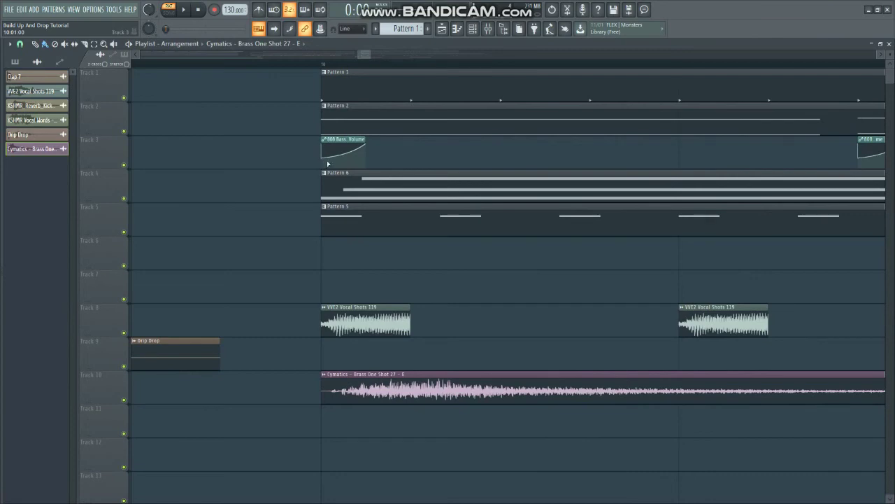
Play the complete build-up and drop in song mode from bar 1 with the whole arrangement in view
left_click_drag(373, 53, 310, 53)
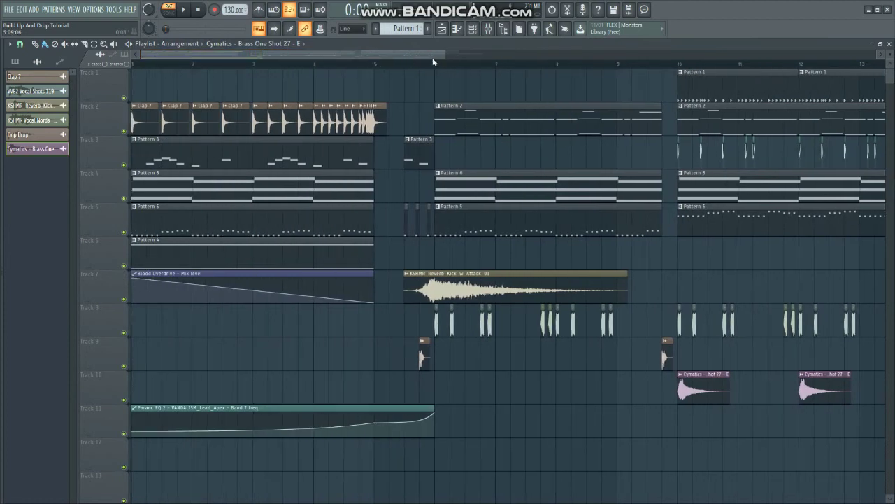
left_click_drag(448, 53, 575, 54)
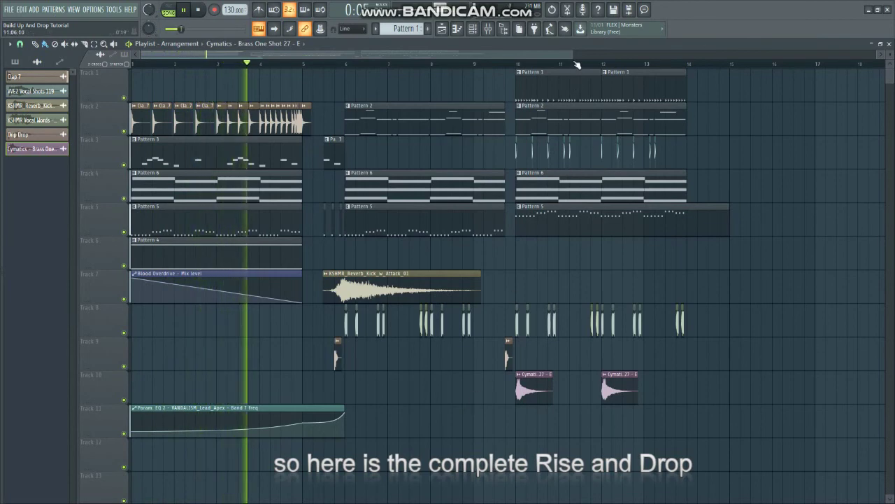
left_click_drag(571, 54, 511, 54)
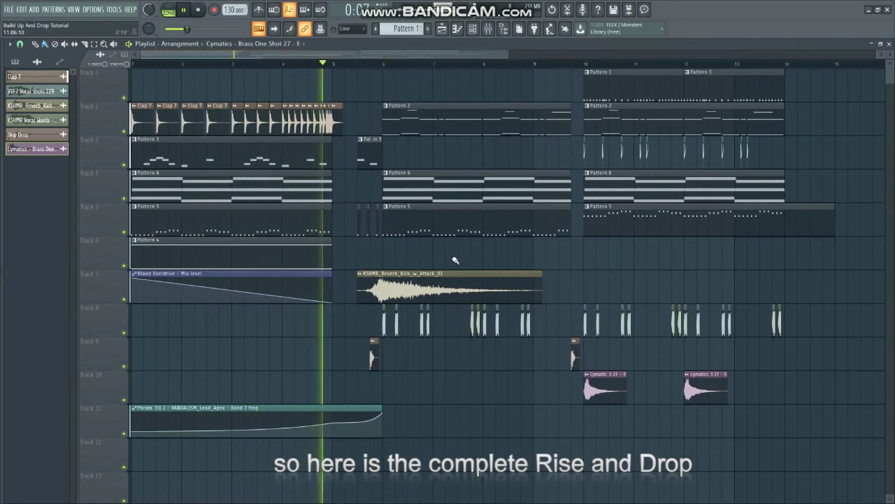